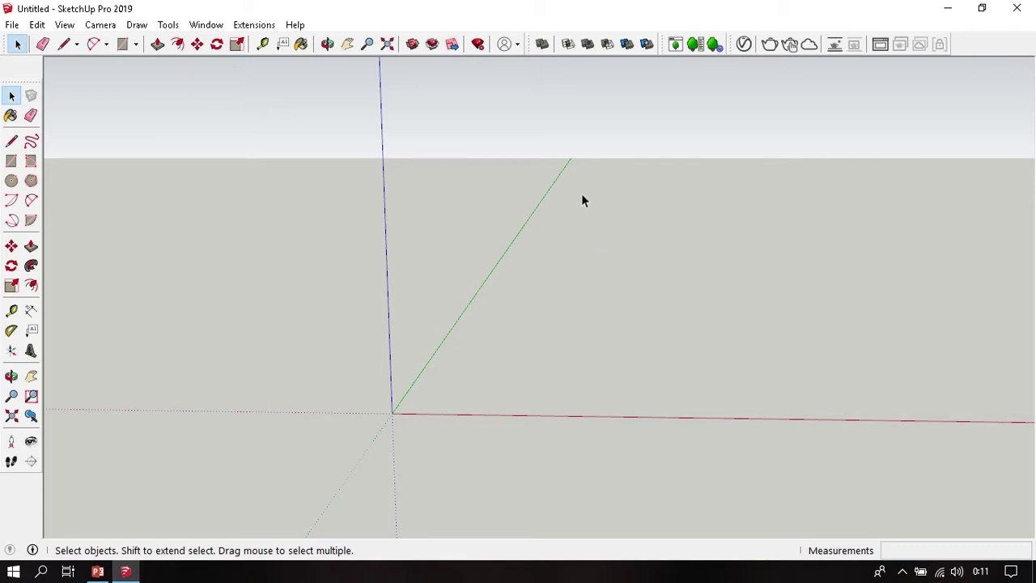
Step: Open the V-Ray Asset Editor and filter it to list only materials
{"action": "left_click", "coordinate": [743, 45]}
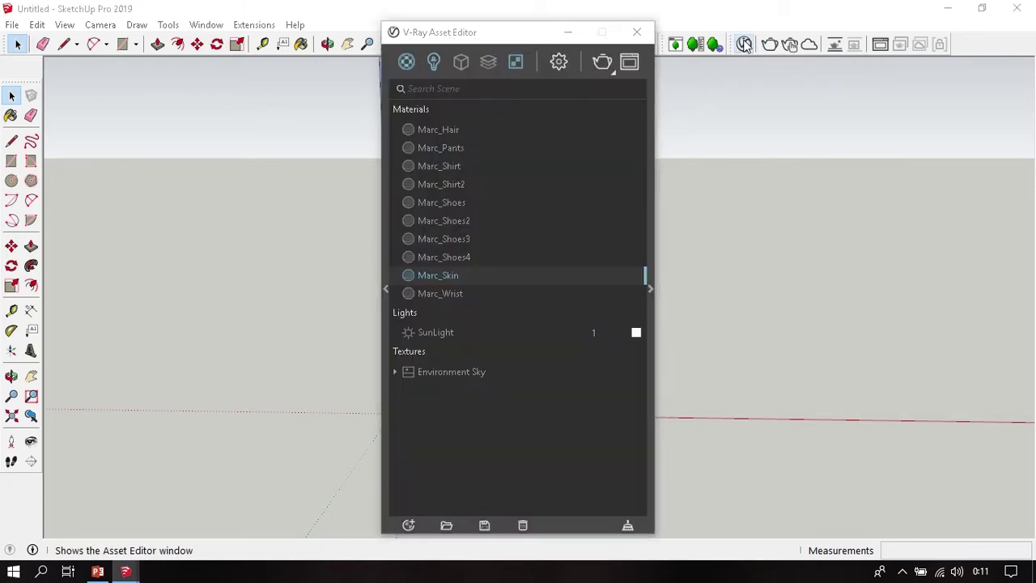
{"action": "left_click", "coordinate": [408, 65]}
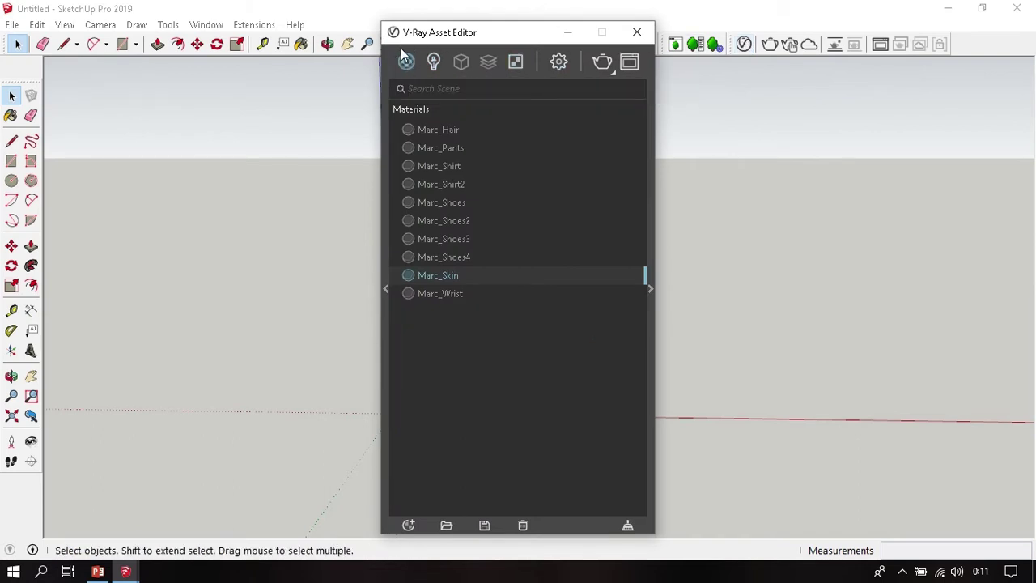
Step: Expand the settings panel, add a Generic V-Ray material, and expand its Reflection rollout
{"action": "left_click", "coordinate": [651, 299]}
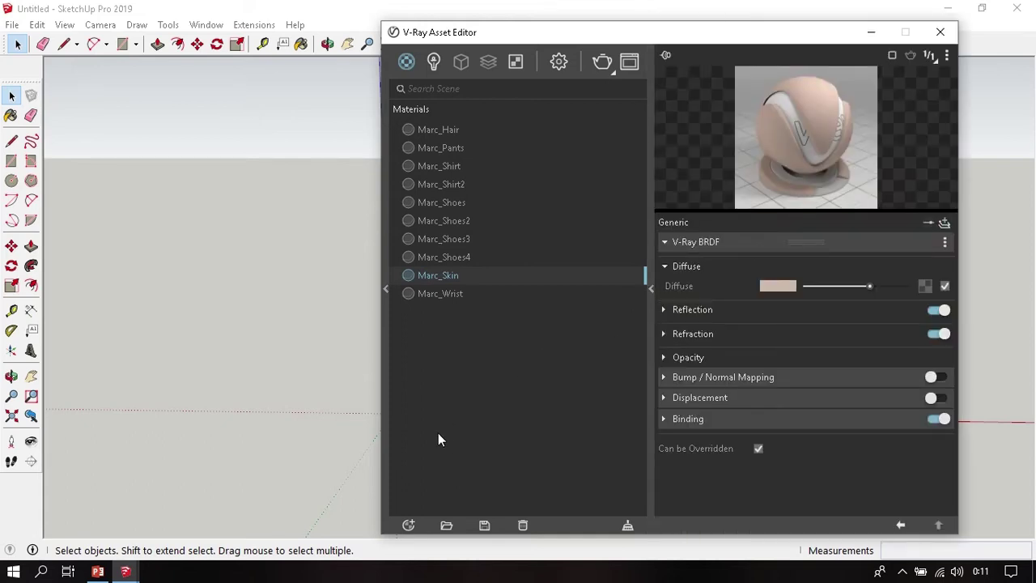
{"action": "left_click", "coordinate": [408, 527]}
{"action": "mouse_move", "coordinate": [430, 486]}
{"action": "mouse_move", "coordinate": [431, 504]}
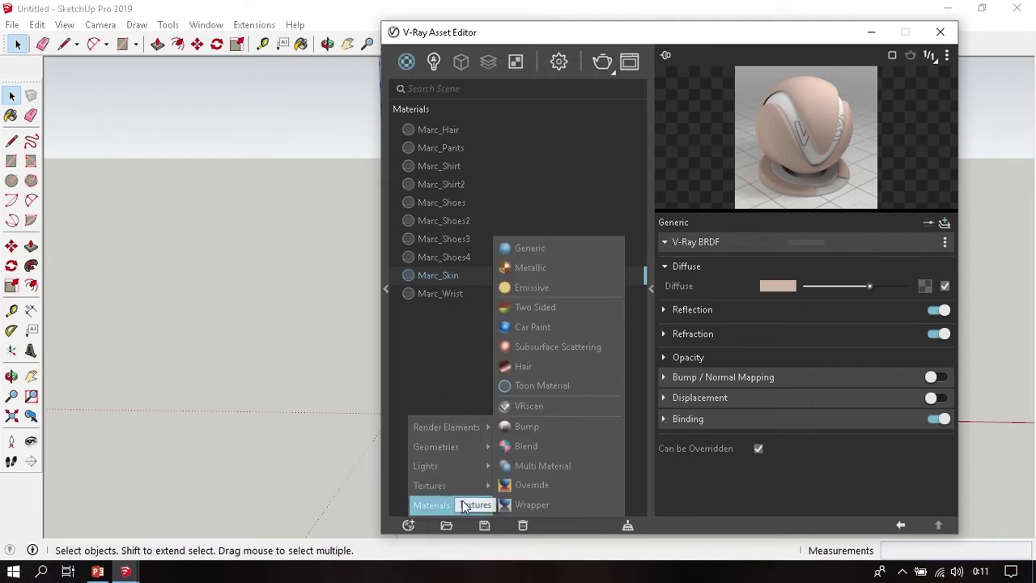
{"action": "left_click", "coordinate": [572, 246]}
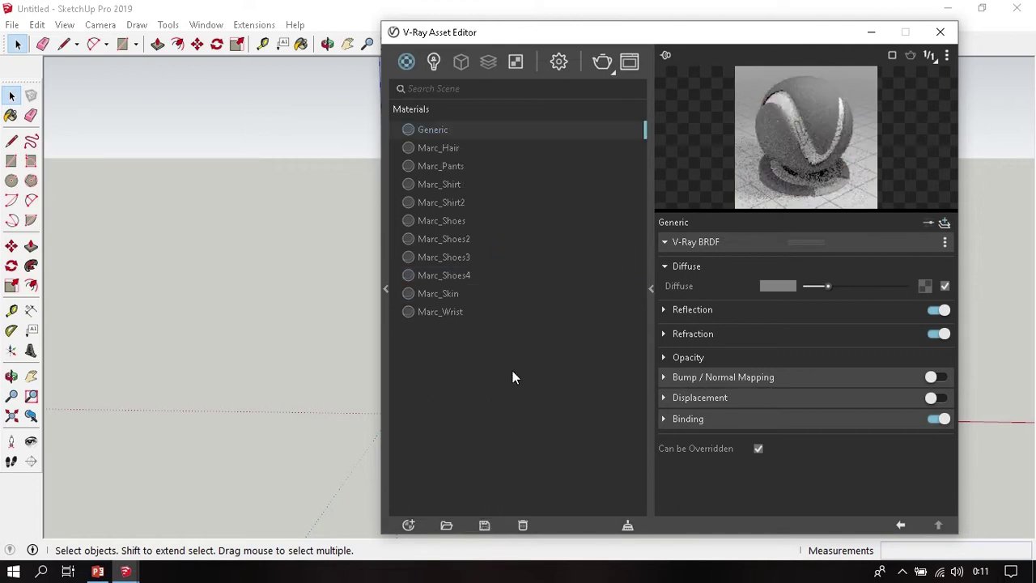
{"action": "left_click", "coordinate": [706, 310]}
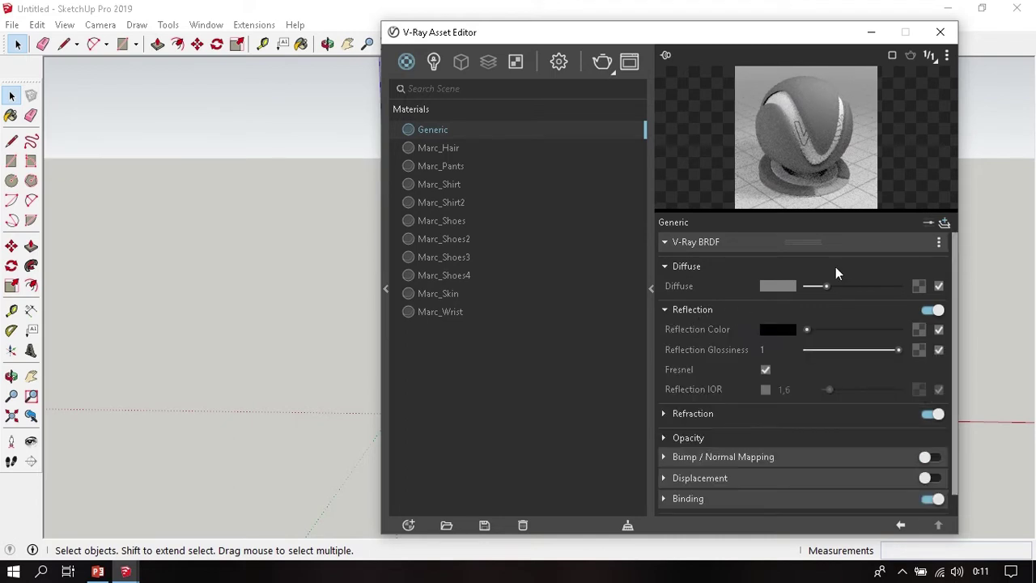
Step: Switch the Generic material's settings to the advanced view
{"action": "left_click", "coordinate": [928, 223]}
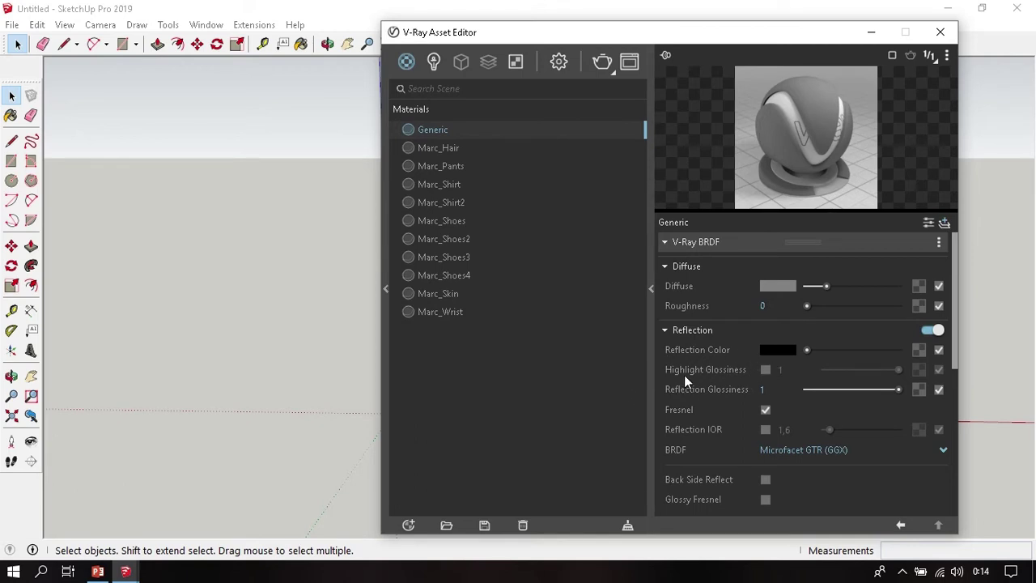
{"action": "mouse_move", "coordinate": [705, 369]}
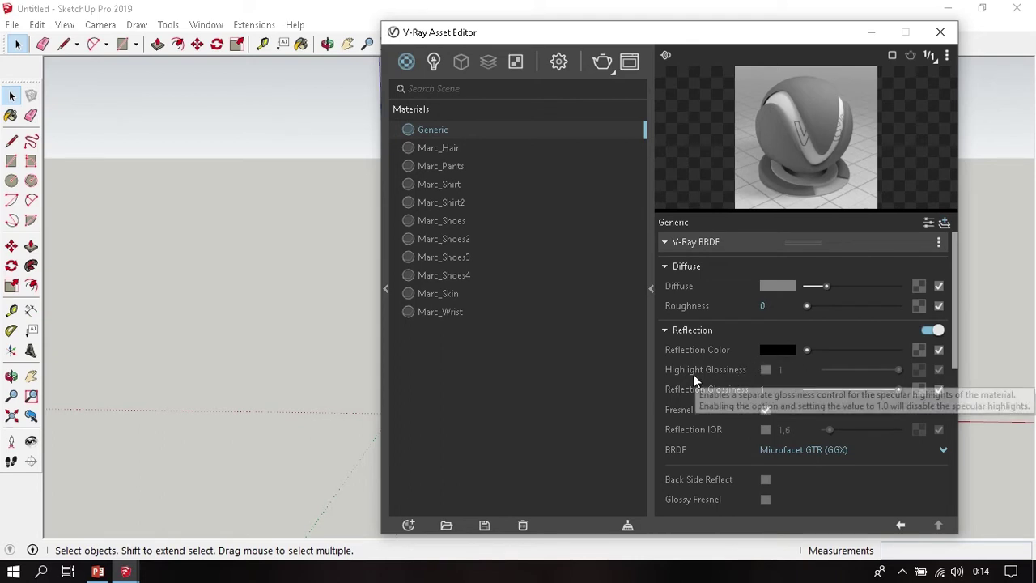
Step: Enable Highlight Glossiness, make the reflection colour white, enlarge the preview, and collapse Diffuse
{"action": "left_click", "coordinate": [765, 369]}
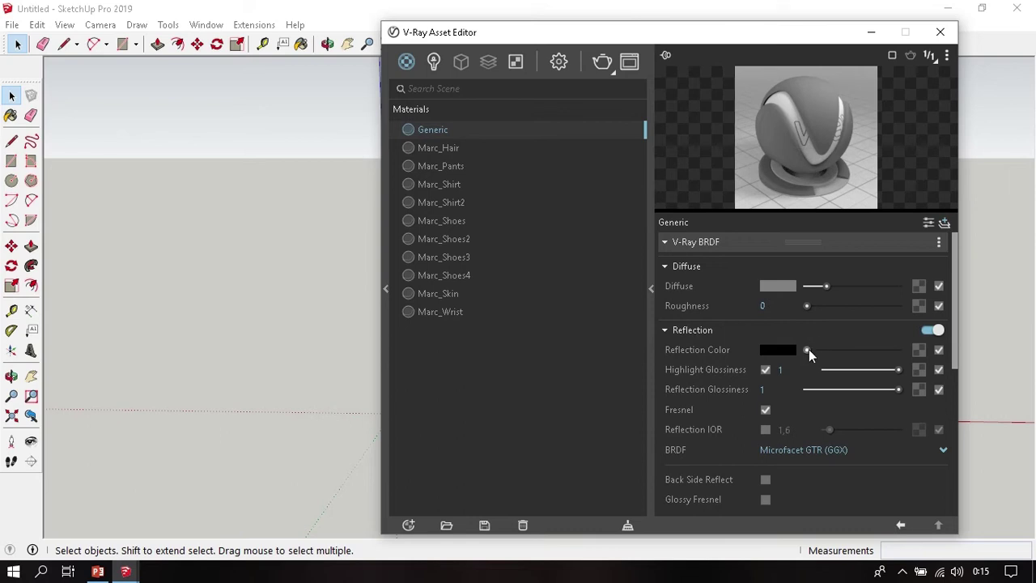
{"action": "left_click_drag", "start_coordinate": [808, 348], "coordinate": [854, 349]}
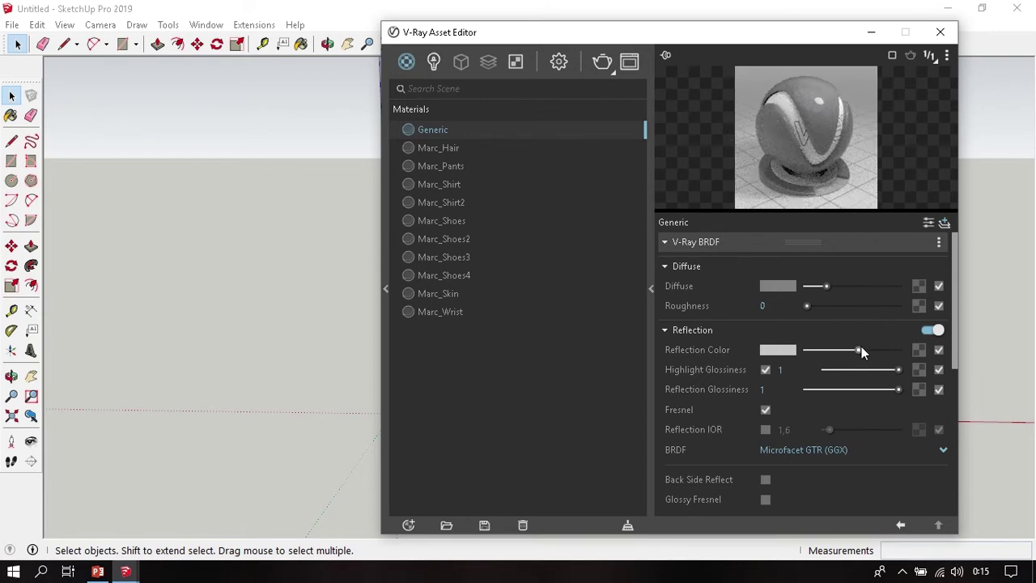
{"action": "left_click_drag", "start_coordinate": [859, 348], "coordinate": [898, 349]}
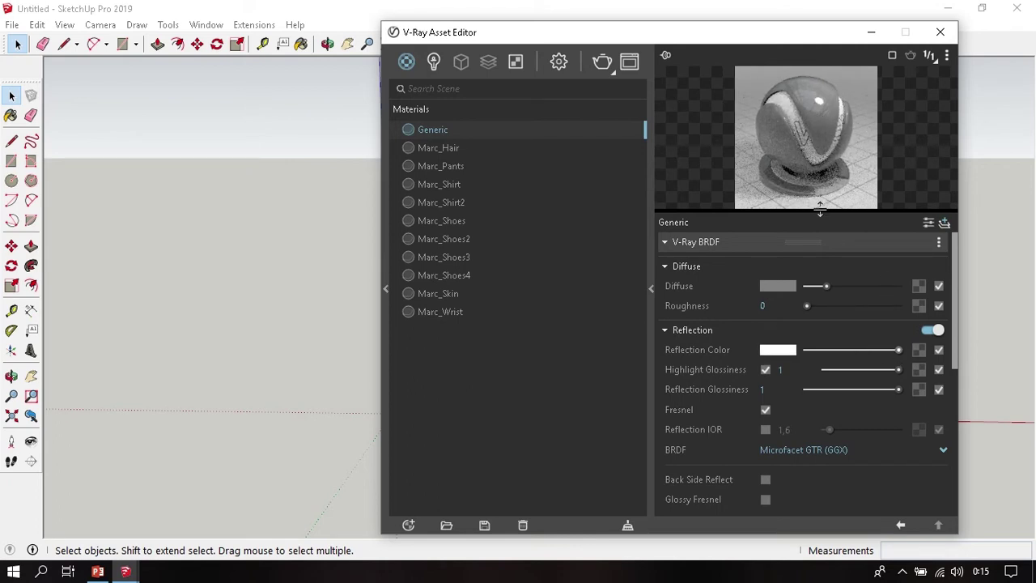
{"action": "left_click_drag", "start_coordinate": [819, 211], "coordinate": [817, 348]}
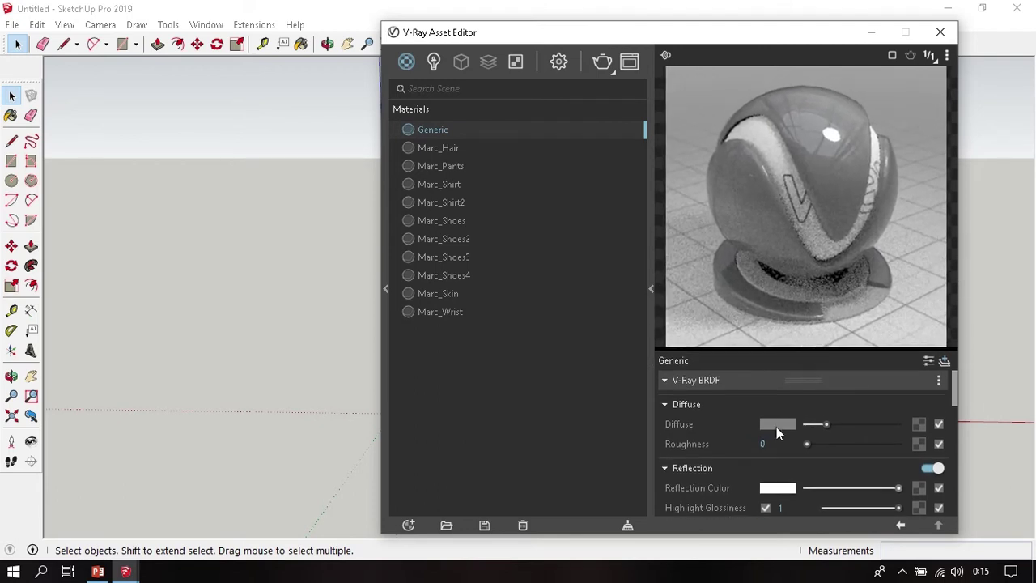
{"action": "left_click", "coordinate": [684, 407]}
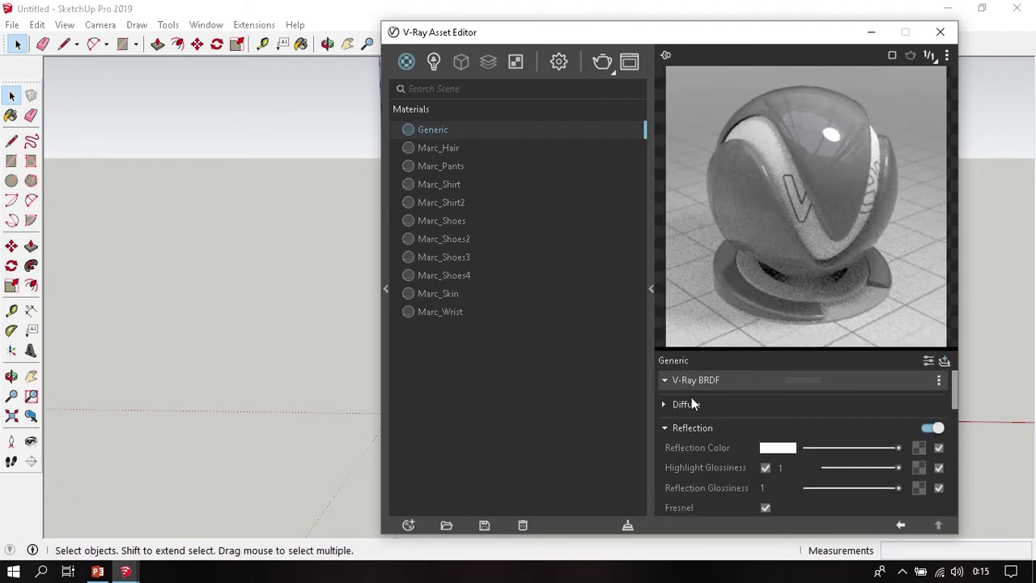
Step: Vary the reflection colour from grey back to bright white
{"action": "left_click_drag", "start_coordinate": [898, 449], "coordinate": [821, 449]}
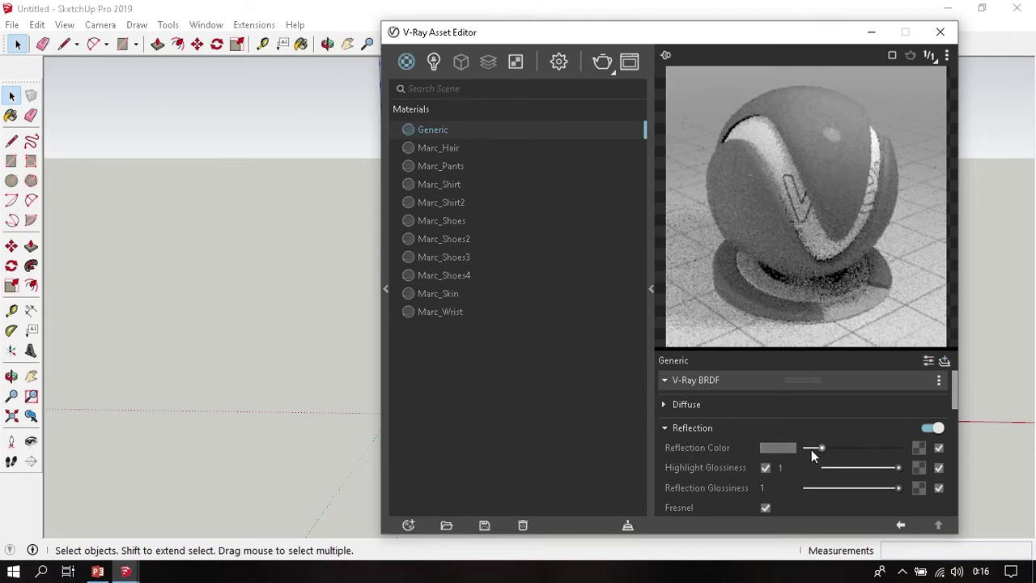
{"action": "left_click_drag", "start_coordinate": [821, 447], "coordinate": [926, 448]}
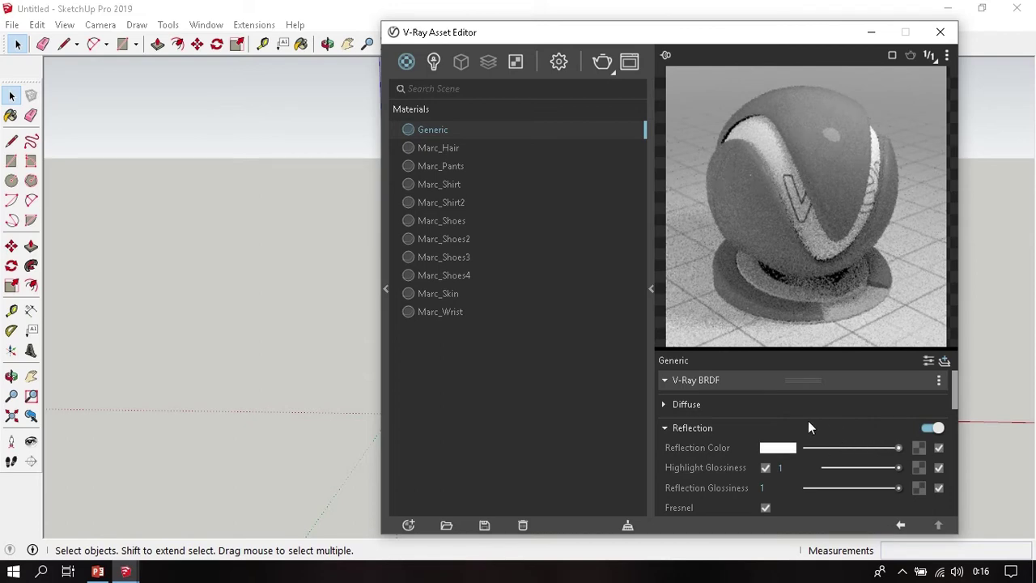
{"action": "scroll", "coordinate": [732, 429], "scroll_direction": "down", "scroll_amount": 2}
{"action": "scroll", "coordinate": [733, 425], "scroll_direction": "up", "scroll_amount": 2}
{"action": "scroll", "coordinate": [731, 437], "scroll_direction": "down", "scroll_amount": 1}
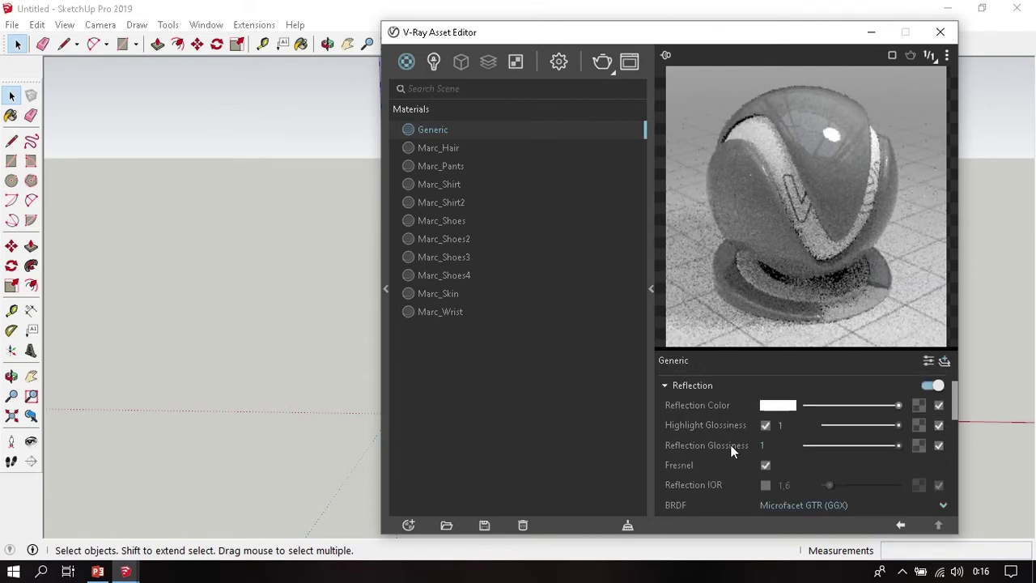
{"action": "scroll", "coordinate": [730, 444], "scroll_direction": "down", "scroll_amount": 1}
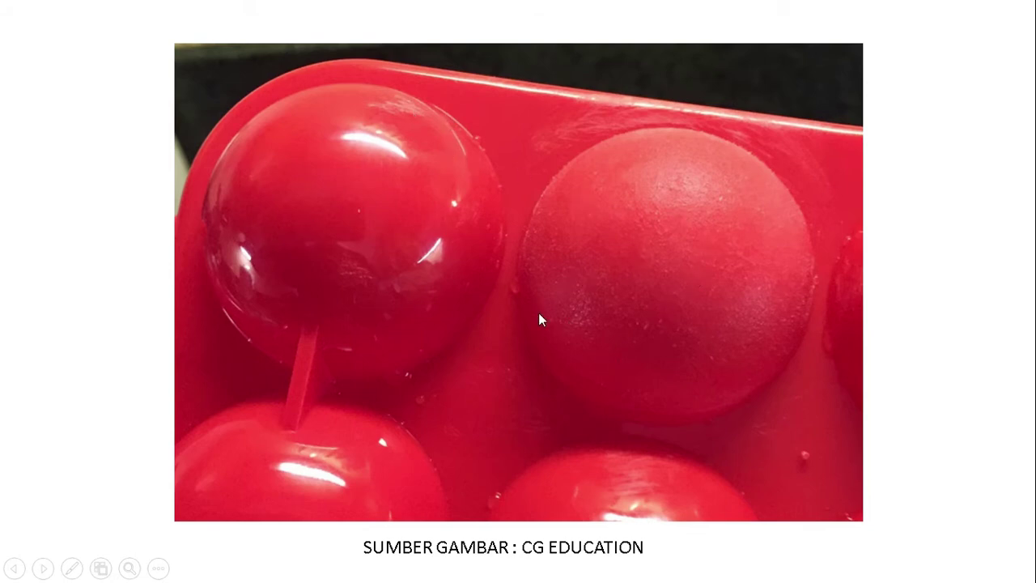
Step: Advance the slideshow to the slide of three V-Ray spheres
{"action": "key", "text": "Right"}
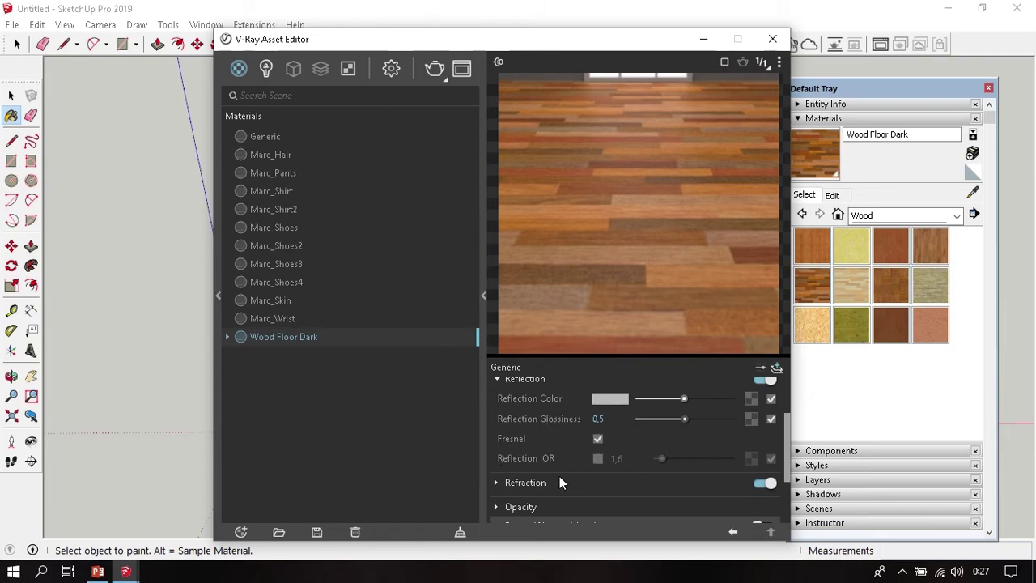
Step: Give Wood Floor Dark a custom Reflection IOR of 18,03 and a white reflection colour
{"action": "left_click", "coordinate": [597, 458]}
{"action": "left_click_drag", "start_coordinate": [664, 458], "coordinate": [688, 458]}
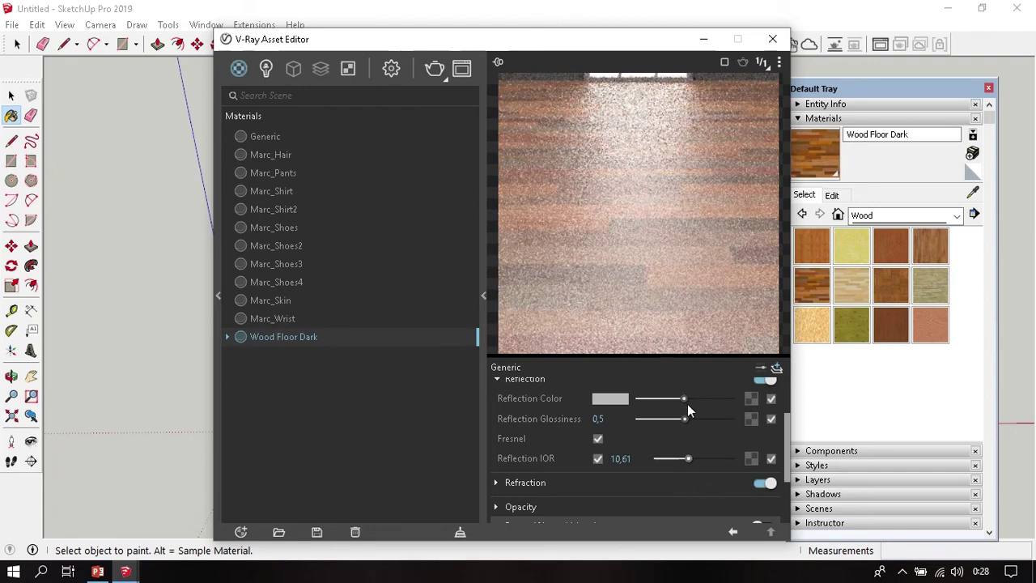
{"action": "mouse_move", "coordinate": [684, 399]}
{"action": "left_mouse_down"}
{"action": "mouse_move", "coordinate": [731, 399]}
{"action": "mouse_move", "coordinate": [731, 419]}
{"action": "left_mouse_up"}
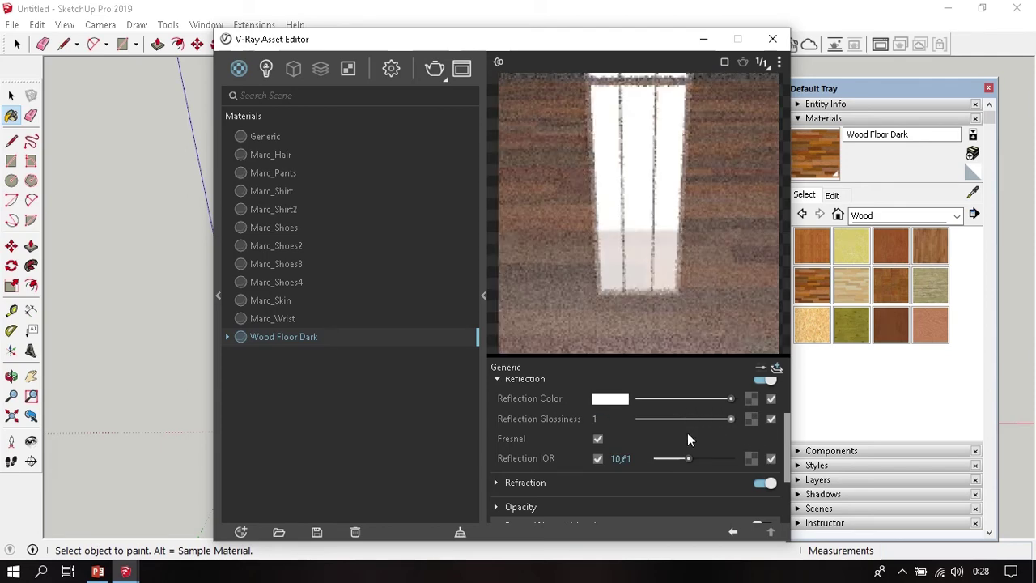
{"action": "left_click_drag", "start_coordinate": [689, 458], "coordinate": [739, 457]}
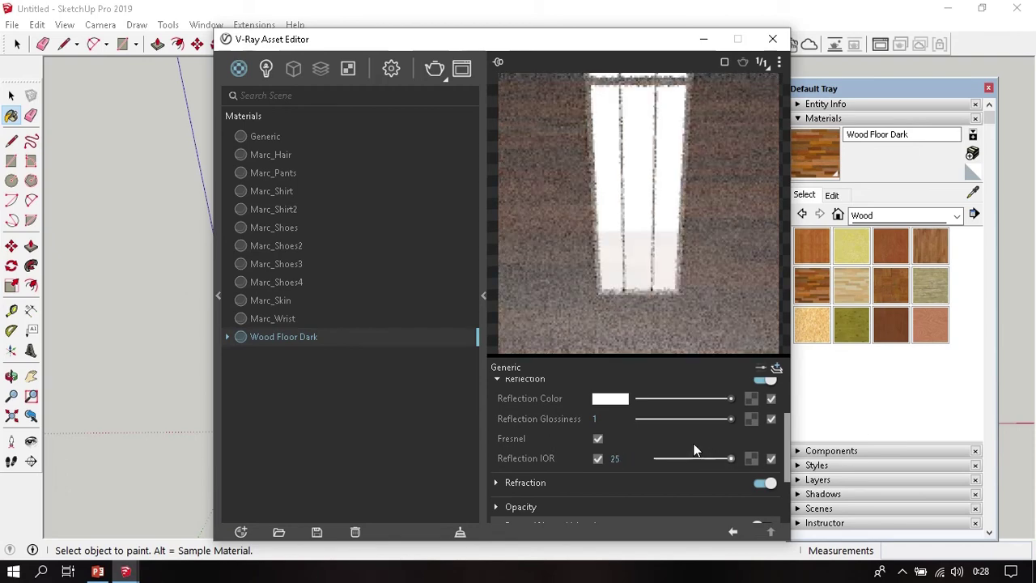
{"action": "scroll", "coordinate": [636, 432], "scroll_direction": "up", "scroll_amount": 2}
{"action": "scroll", "coordinate": [635, 429], "scroll_direction": "up", "scroll_amount": 1}
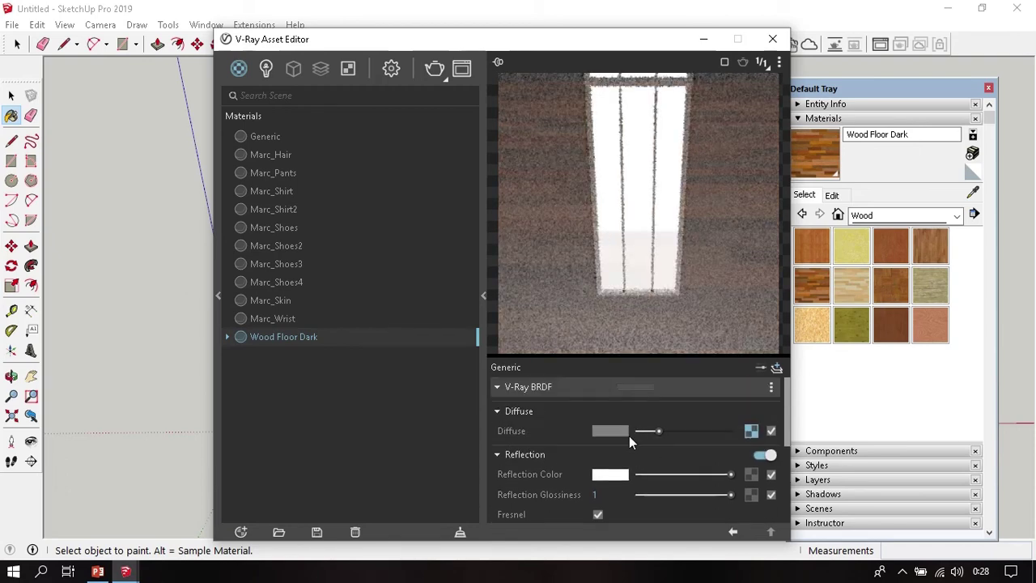
{"action": "left_click", "coordinate": [778, 62]}
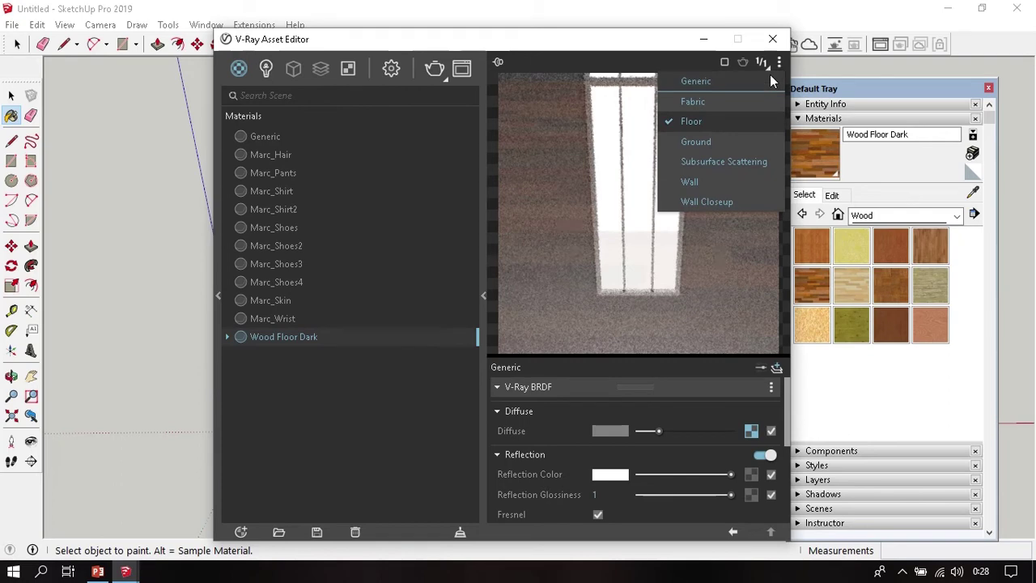
Step: Preview Wood Floor Dark on the Generic sphere, adjust Diffuse, and set Reflection IOR to 5,74
{"action": "left_click", "coordinate": [769, 80]}
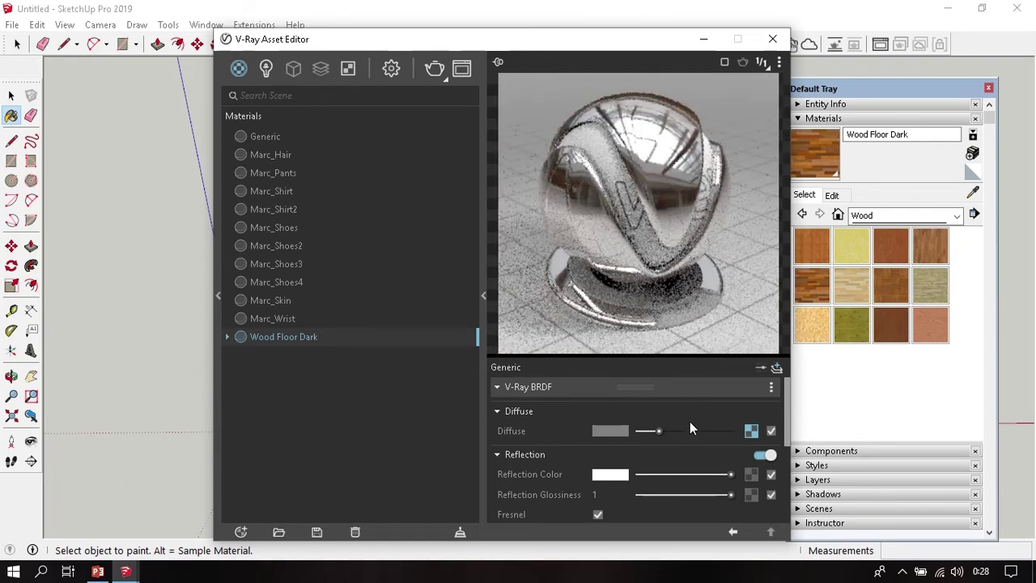
{"action": "scroll", "coordinate": [689, 426], "scroll_direction": "down", "scroll_amount": 2}
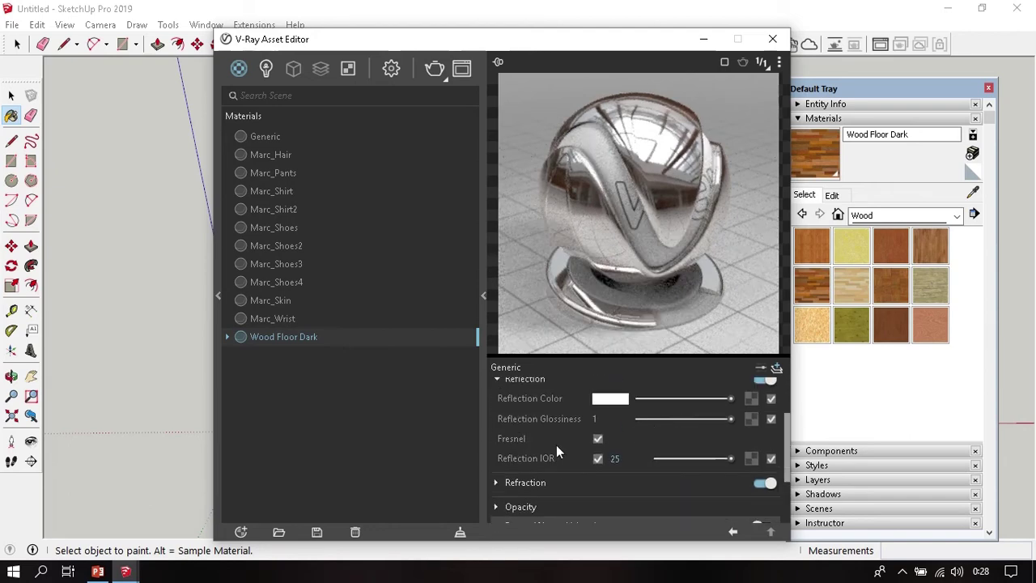
{"action": "scroll", "coordinate": [610, 440], "scroll_direction": "up", "scroll_amount": 2}
{"action": "mouse_move", "coordinate": [640, 431]}
{"action": "left_mouse_down"}
{"action": "mouse_move", "coordinate": [686, 424]}
{"action": "mouse_move", "coordinate": [708, 449]}
{"action": "mouse_move", "coordinate": [660, 455]}
{"action": "left_mouse_up"}
{"action": "scroll", "coordinate": [688, 420], "scroll_direction": "down", "scroll_amount": 3}
{"action": "scroll", "coordinate": [696, 428], "scroll_direction": "up", "scroll_amount": 1}
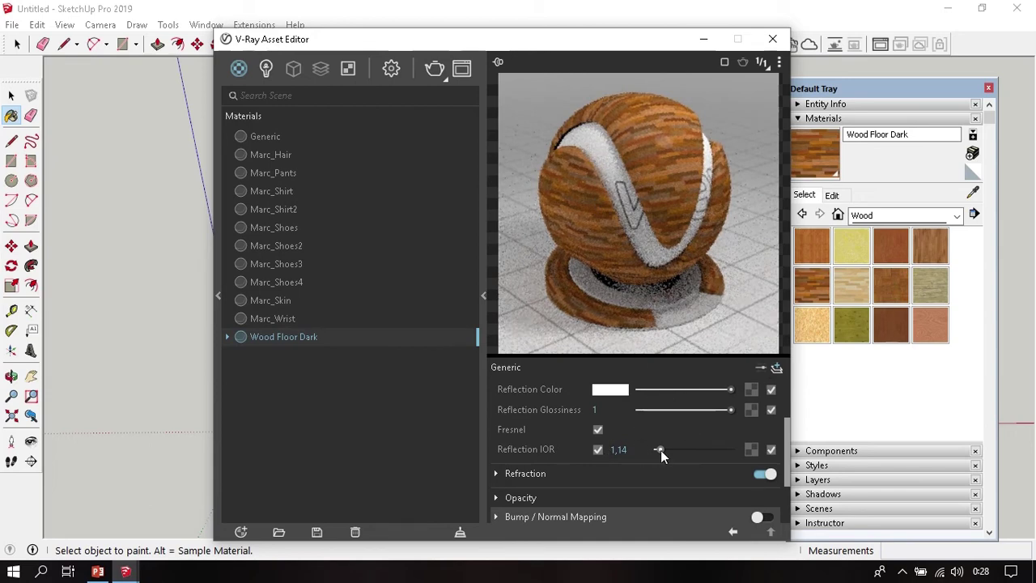
{"action": "left_click_drag", "start_coordinate": [660, 454], "coordinate": [675, 455]}
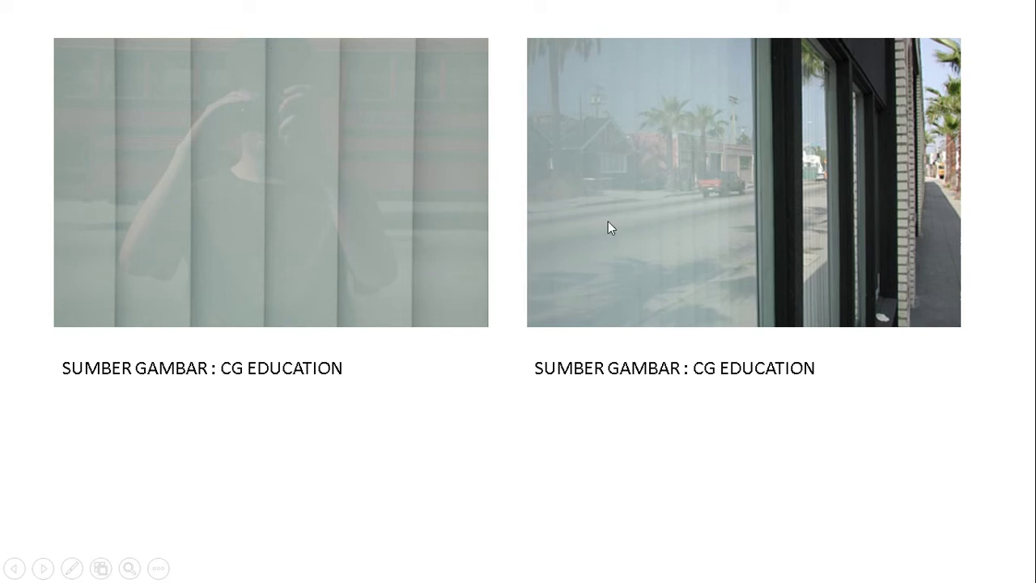
Step: Advance the slideshow toward the cardboard sun-reflection photos
{"action": "left_click", "coordinate": [852, 204]}
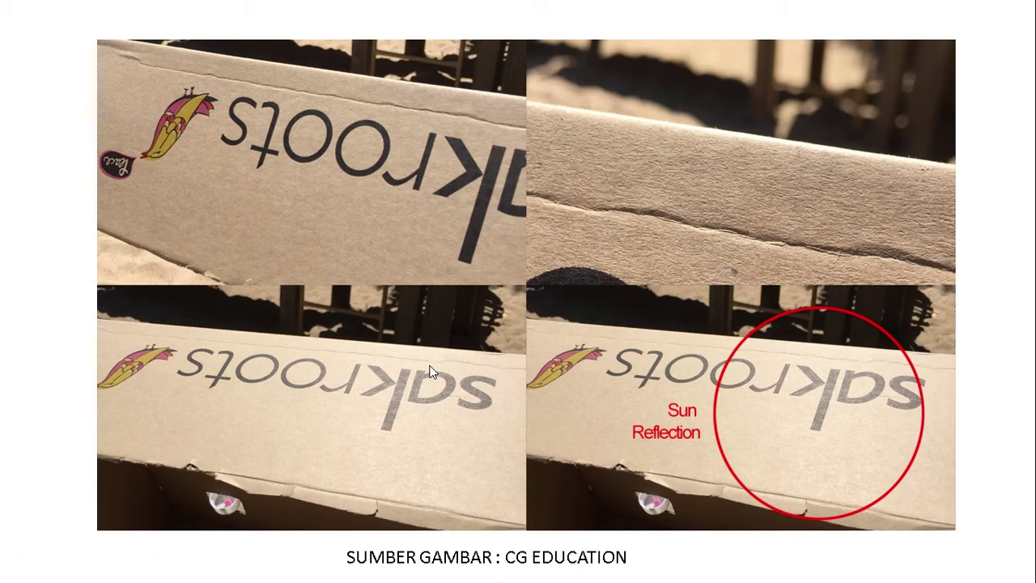
Step: Advance to the Fresnel IOR versus Reflection Glossiness sphere chart
{"action": "left_click", "coordinate": [909, 136]}
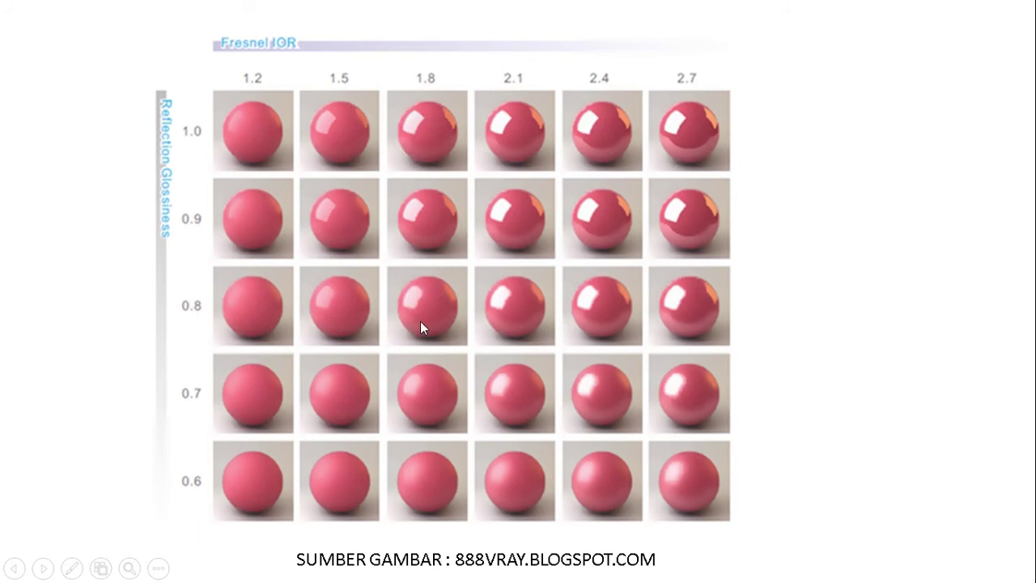
Step: Show the IOR 5.0/10 chrome glossiness slide, then return to SketchUp
{"action": "key", "text": "Right"}
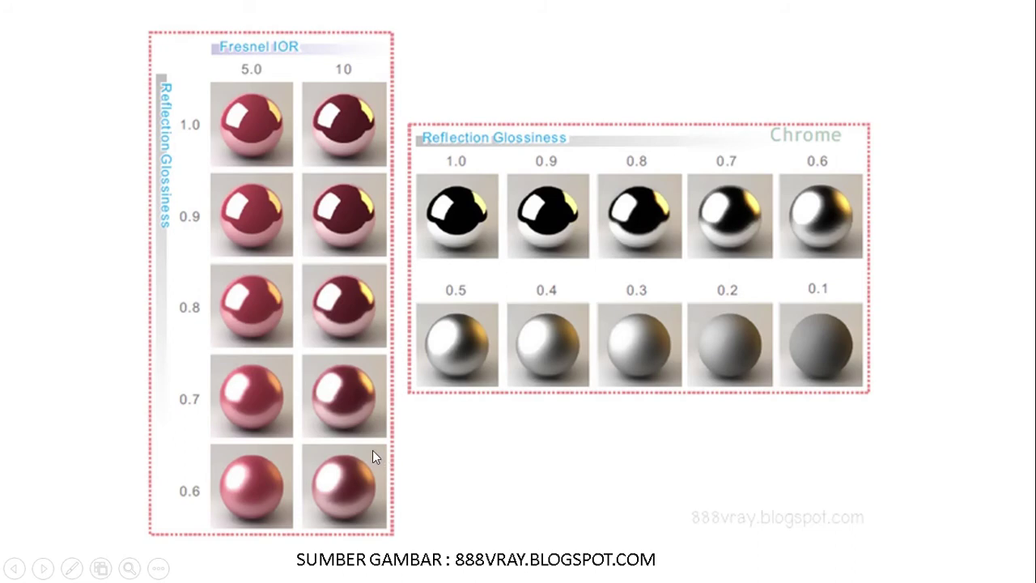
{"action": "key", "text": "alt+Tab"}
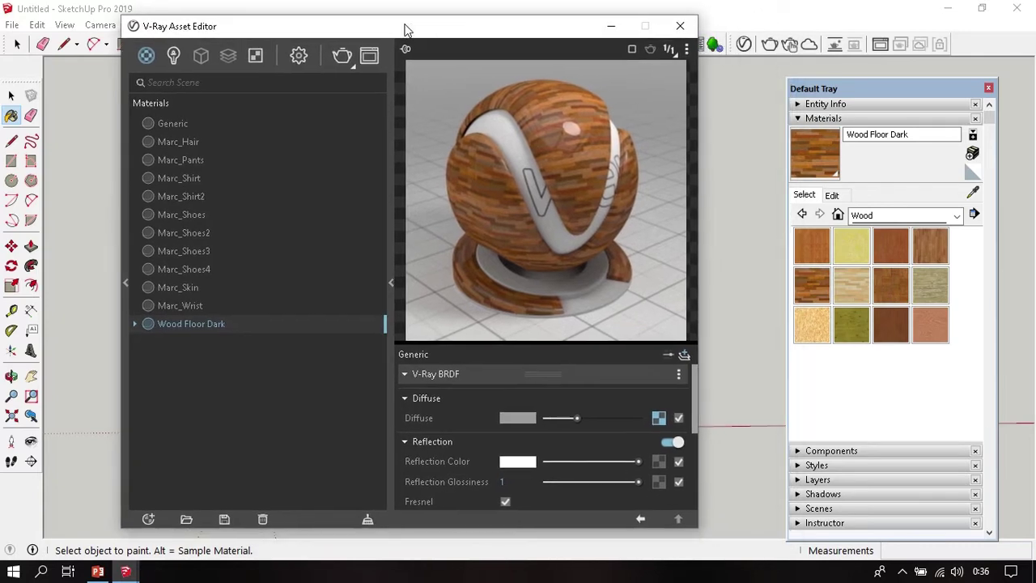
Step: Load '103_old wood boards texture-seamless.jpg' as the Wood Floor Dark diffuse texture
{"action": "left_click_drag", "start_coordinate": [498, 42], "coordinate": [385, 36]}
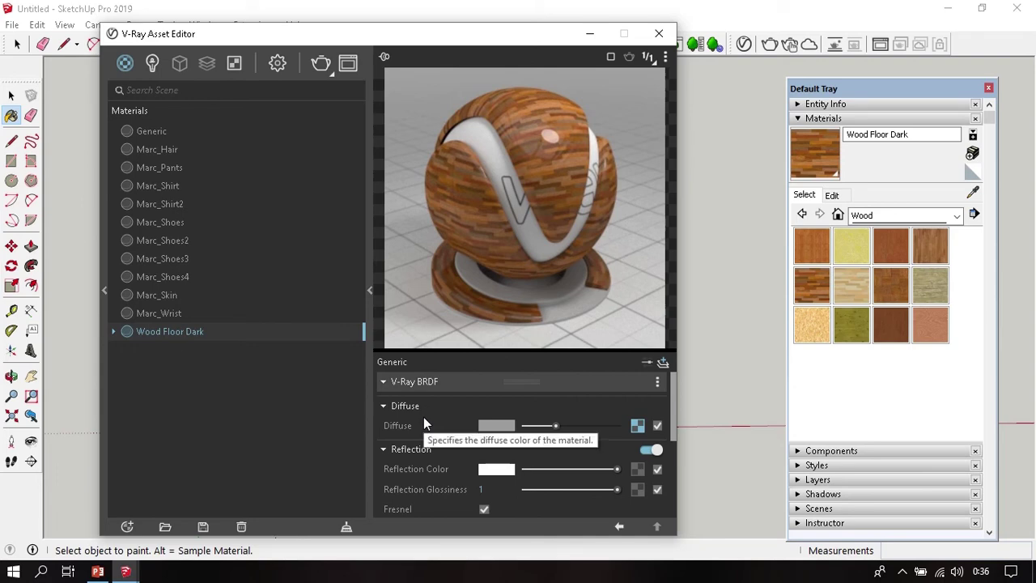
{"action": "middle_click_drag", "start_coordinate": [759, 319], "coordinate": [735, 358]}
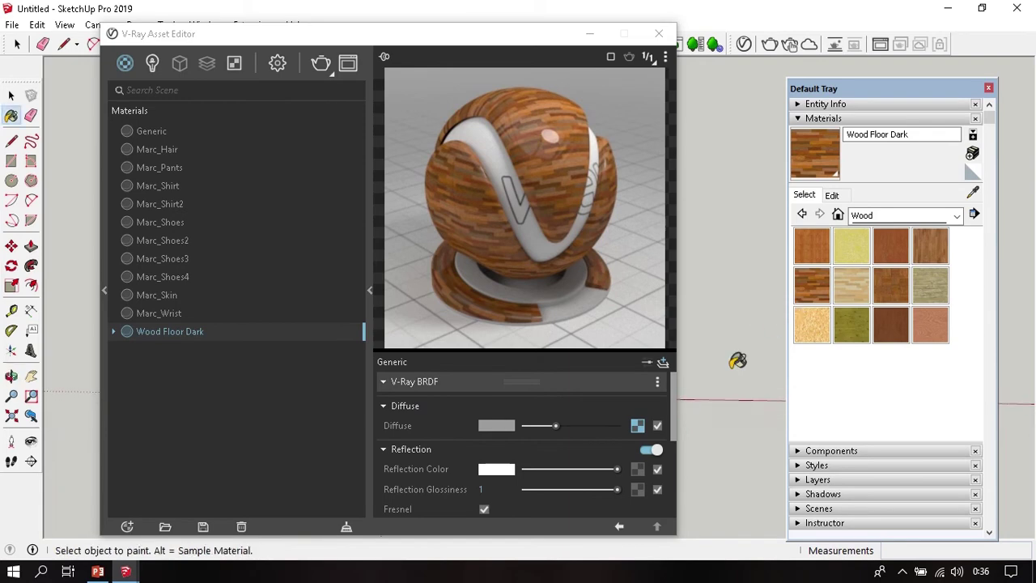
{"action": "left_click", "coordinate": [641, 423]}
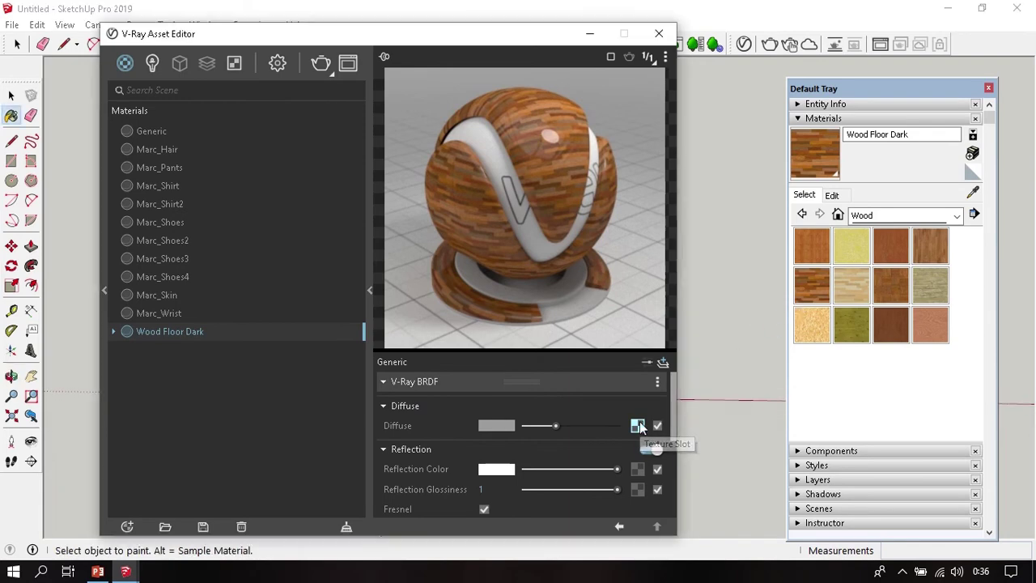
{"action": "left_click", "coordinate": [665, 406]}
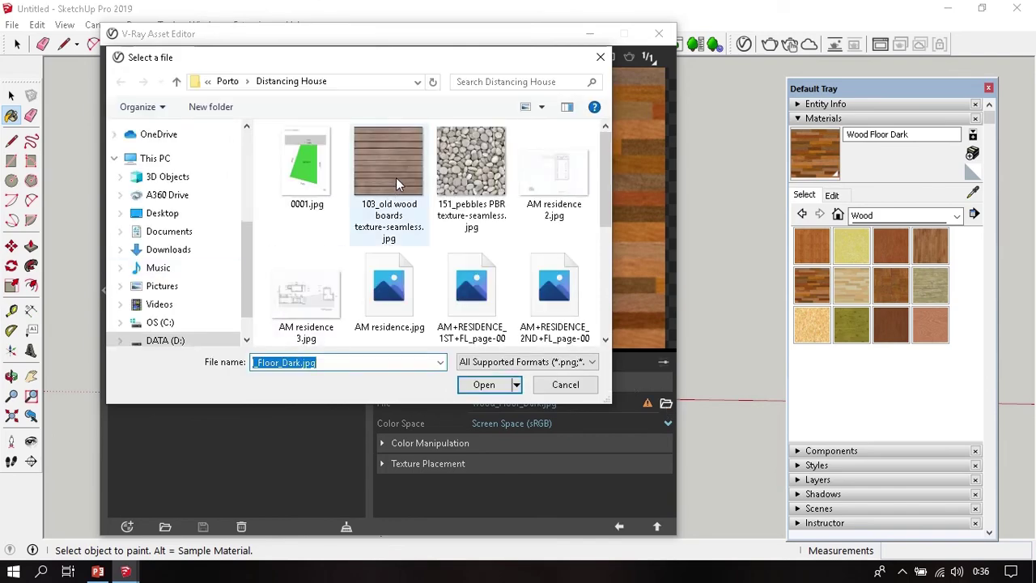
{"action": "left_click", "coordinate": [396, 176]}
{"action": "double_click", "coordinate": [396, 176]}
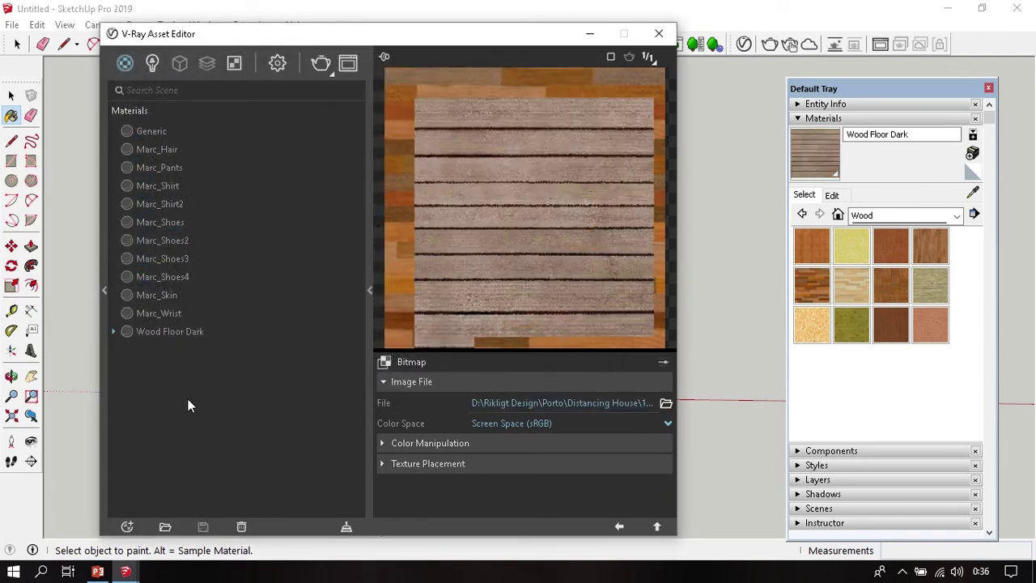
{"action": "left_click", "coordinate": [180, 333]}
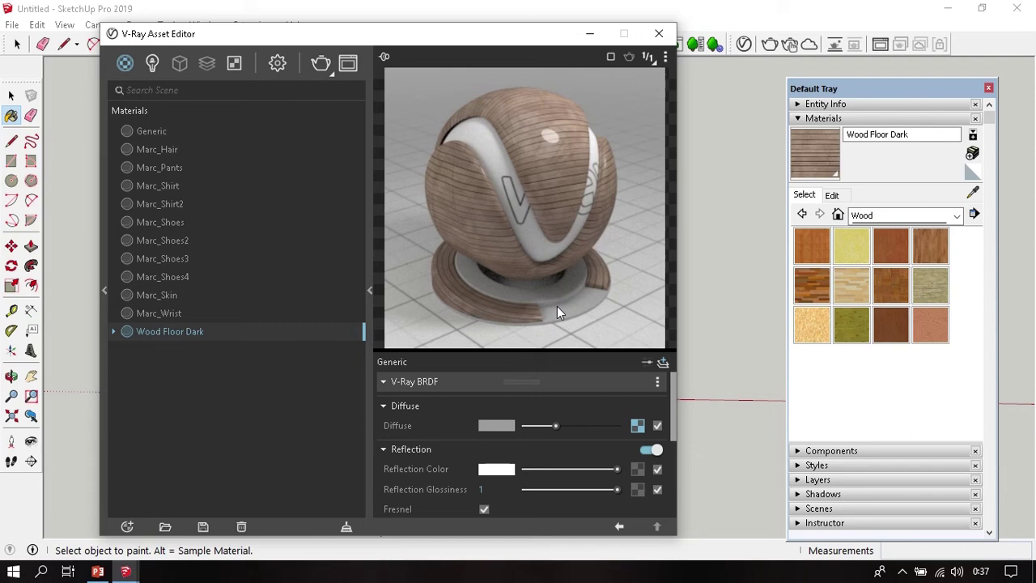
Step: Draw a second box beside the wood box, matching its height
{"action": "left_click", "coordinate": [658, 33]}
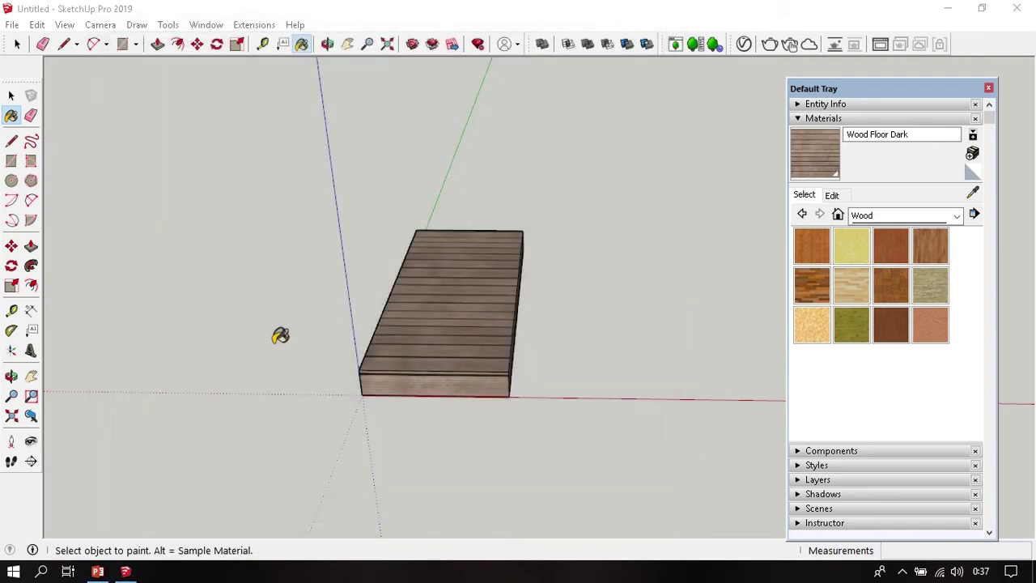
{"action": "mouse_move", "coordinate": [277, 334]}
{"action": "middle_mouse_down"}
{"action": "mouse_move", "coordinate": [366, 382]}
{"action": "mouse_move", "coordinate": [498, 386]}
{"action": "mouse_move", "coordinate": [490, 393]}
{"action": "middle_mouse_up"}
{"action": "key", "text": "r"}
{"action": "left_click", "coordinate": [462, 368]}
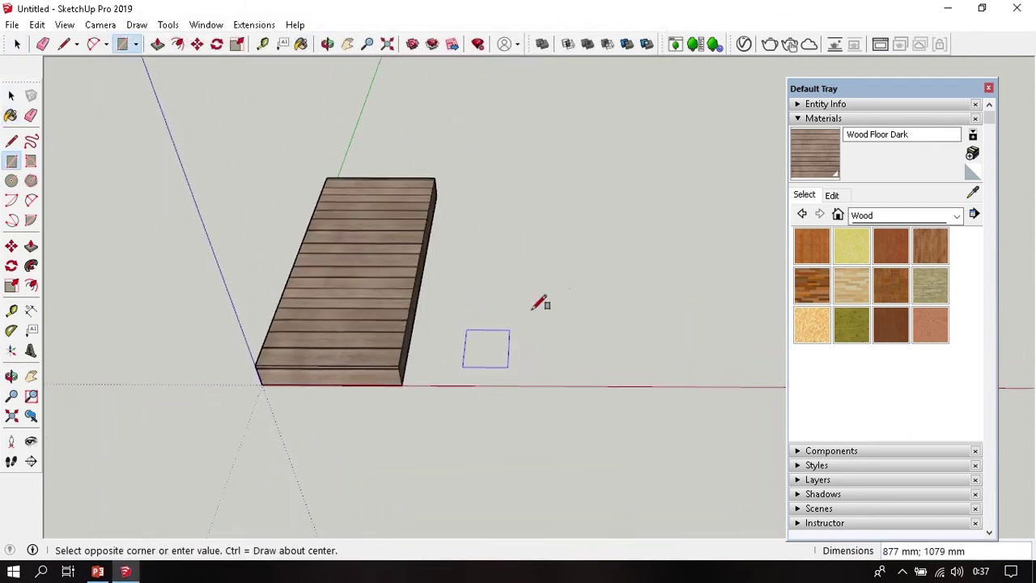
{"action": "left_click", "coordinate": [627, 207]}
{"action": "key", "text": "space"}
{"action": "key", "text": "p"}
{"action": "left_click", "coordinate": [517, 331]}
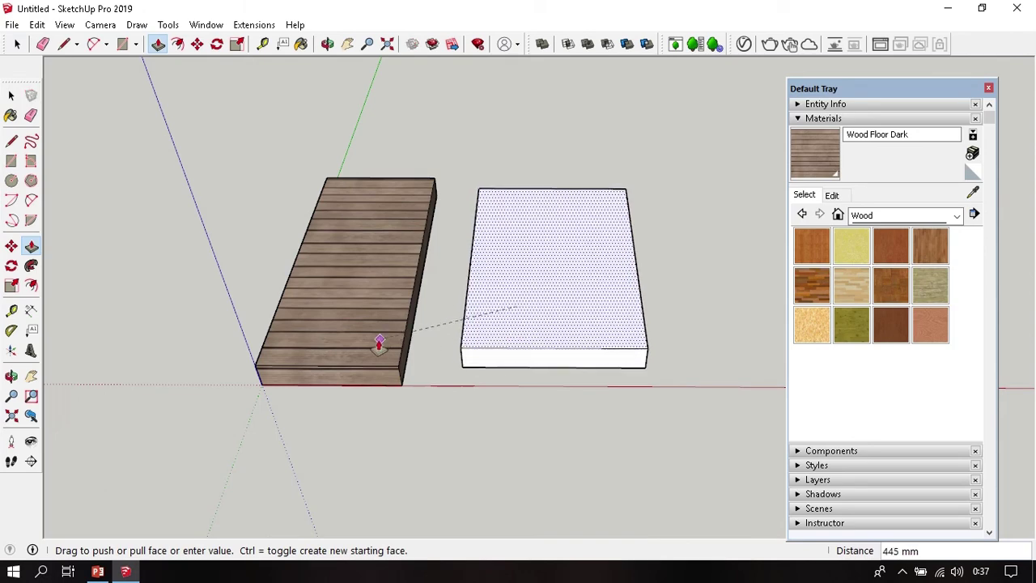
{"action": "left_click", "coordinate": [379, 342]}
{"action": "key", "text": "space"}
Step: Make the new white box a group
{"action": "triple_click", "coordinate": [576, 251]}
{"action": "right_click", "coordinate": [576, 246]}
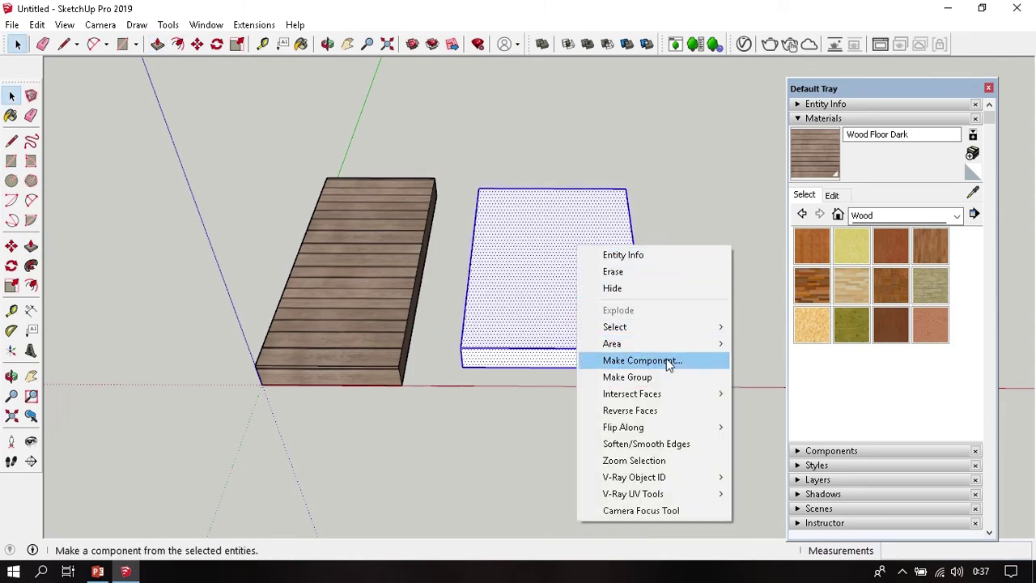
{"action": "left_click", "coordinate": [624, 377]}
{"action": "left_click", "coordinate": [686, 293]}
{"action": "mouse_move", "coordinate": [686, 292]}
{"action": "middle_mouse_down"}
{"action": "mouse_move", "coordinate": [555, 331]}
{"action": "mouse_move", "coordinate": [567, 333]}
{"action": "middle_mouse_up"}
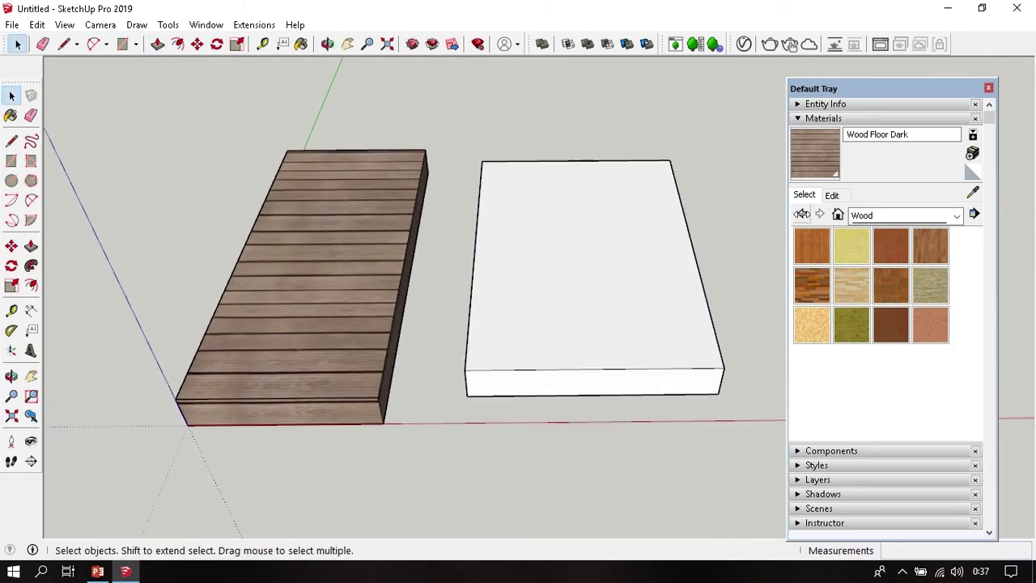
Step: Choose the Colors-Named library and pick the 0018_Brown colour
{"action": "left_click", "coordinate": [878, 216]}
{"action": "scroll", "coordinate": [890, 275], "scroll_direction": "up", "scroll_amount": 1}
{"action": "scroll", "coordinate": [890, 291], "scroll_direction": "up", "scroll_amount": 1}
{"action": "left_click", "coordinate": [894, 319]}
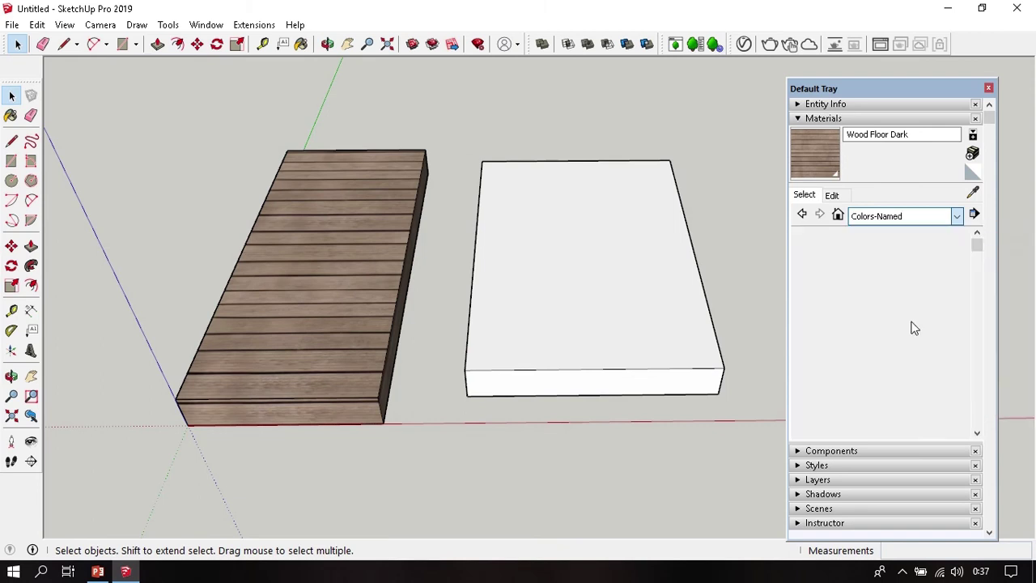
{"action": "left_click", "coordinate": [851, 403]}
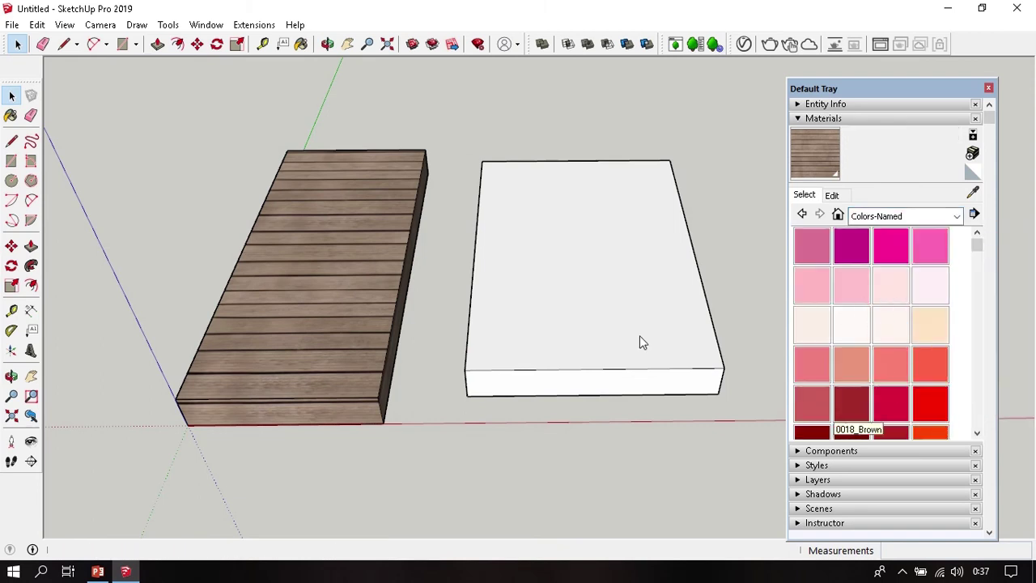
{"action": "middle_click_drag", "start_coordinate": [639, 335], "coordinate": [630, 315]}
{"action": "key", "text": "space"}
Step: Paint the second box with 0018_Brown and give it a white reflection colour
{"action": "key", "text": "b"}
{"action": "left_click", "coordinate": [599, 319], "text": "shift"}
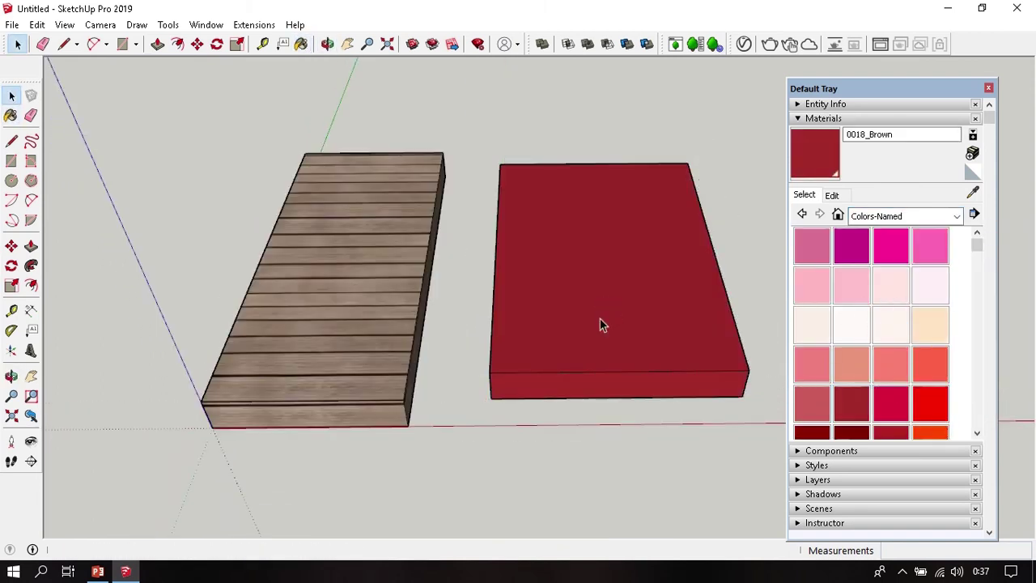
{"action": "left_click", "coordinate": [744, 44]}
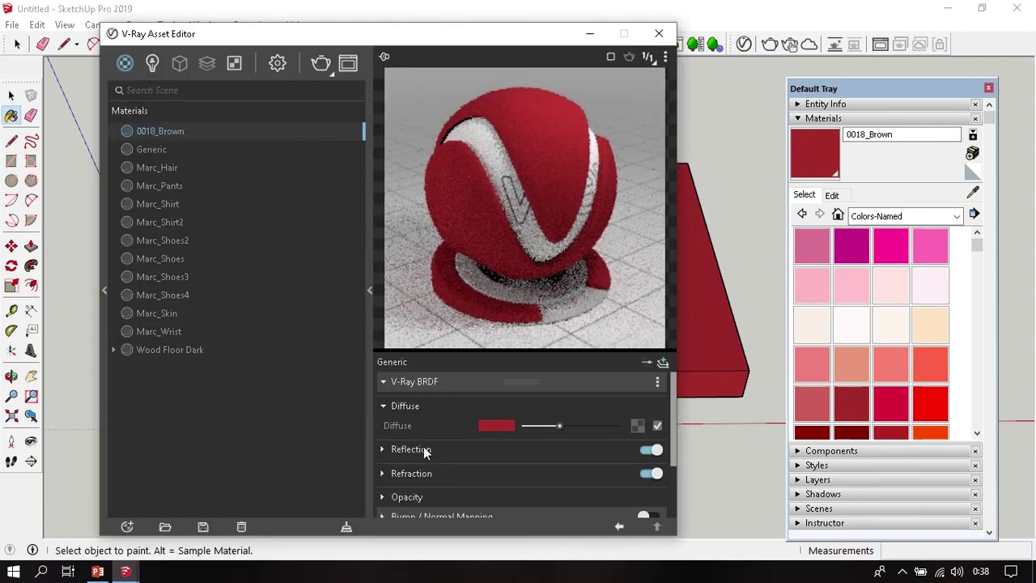
{"action": "left_click", "coordinate": [411, 448]}
{"action": "scroll", "coordinate": [488, 415], "scroll_direction": "down", "scroll_amount": 4}
{"action": "scroll", "coordinate": [493, 417], "scroll_direction": "up", "scroll_amount": 3}
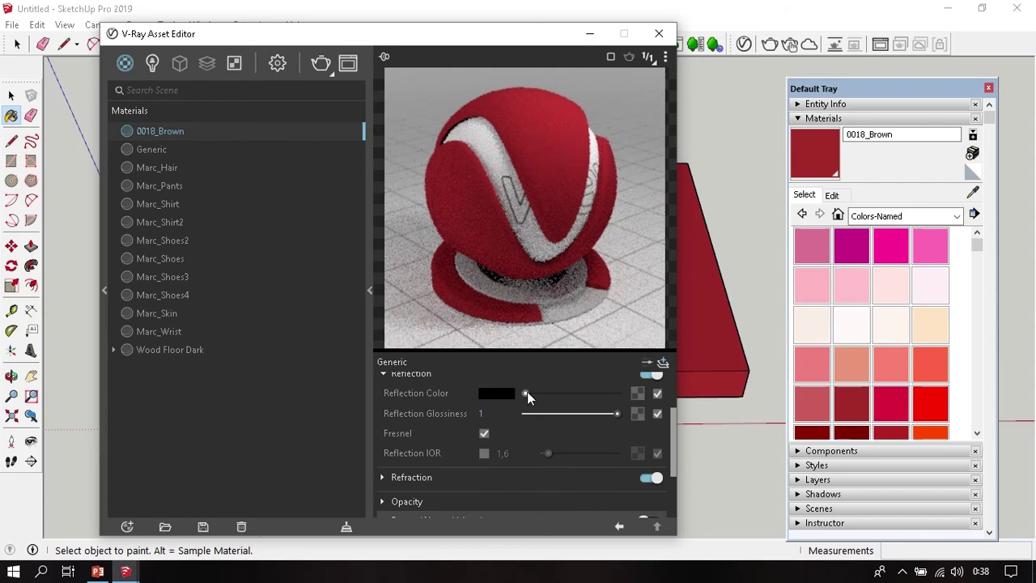
{"action": "left_click_drag", "start_coordinate": [527, 392], "coordinate": [631, 397]}
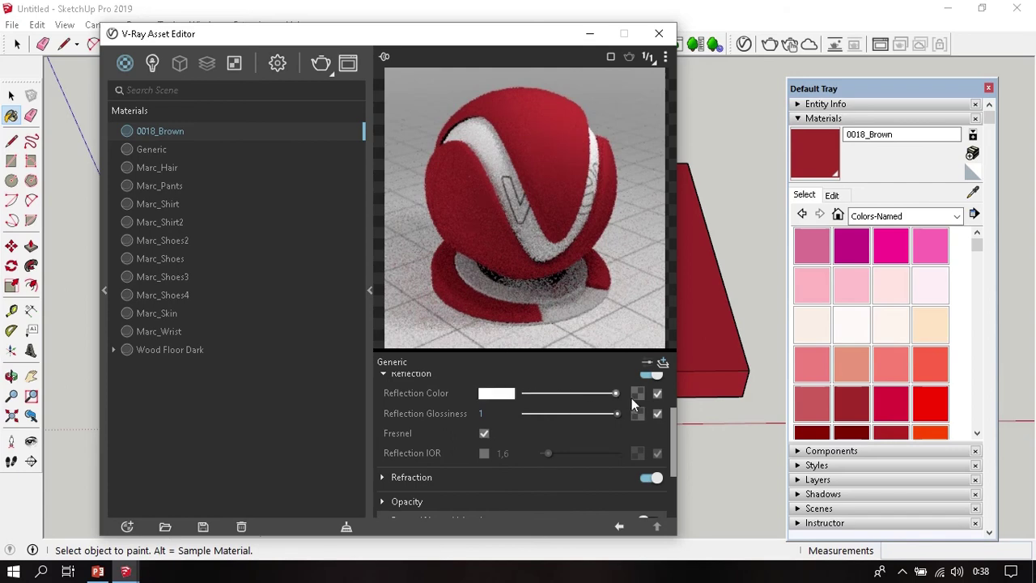
Step: Enable a custom reflection IOR on 0018_Brown and set it to 10
{"action": "left_click", "coordinate": [484, 453]}
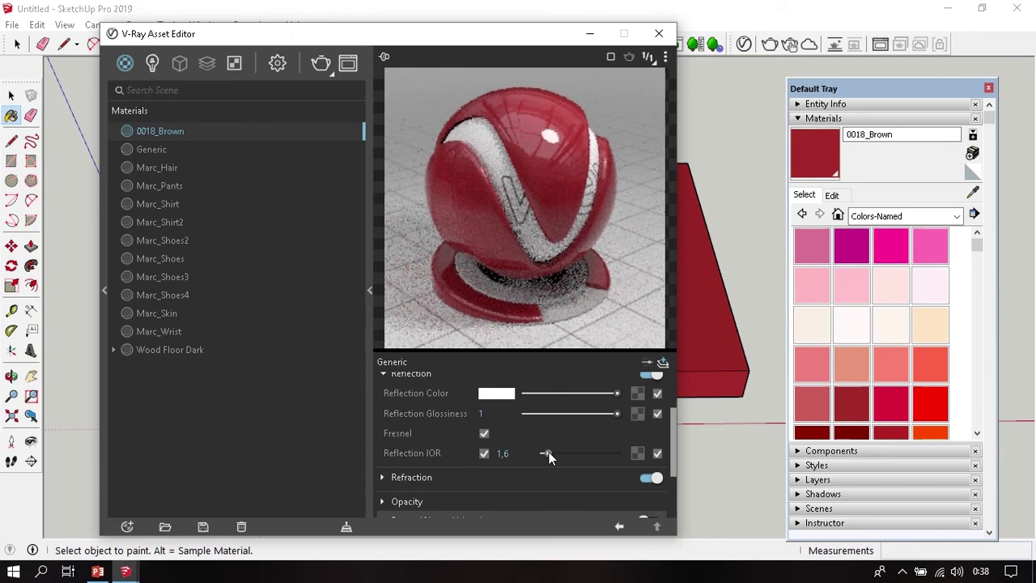
{"action": "double_click", "coordinate": [502, 453]}
{"action": "type", "text": "10"}
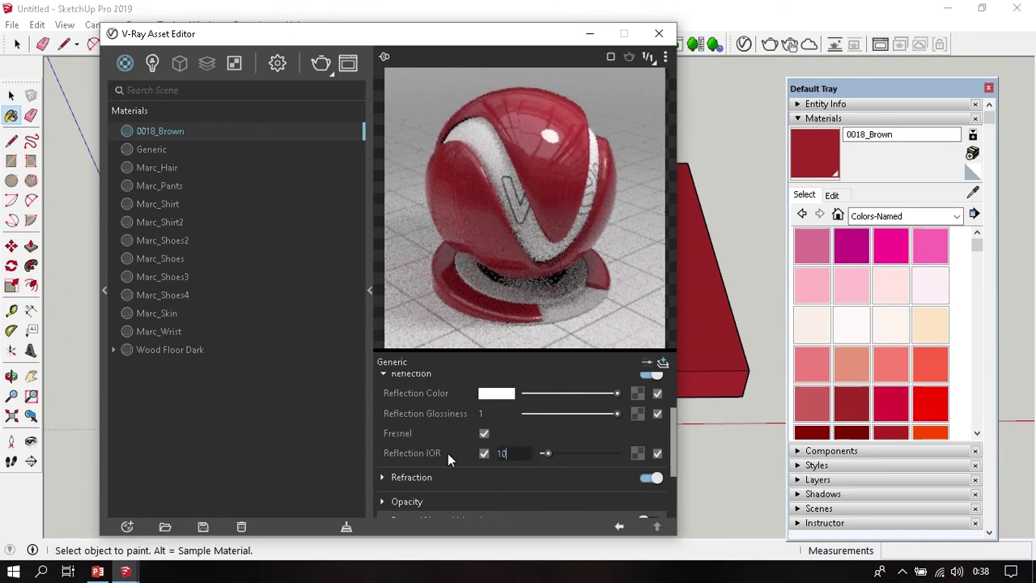
{"action": "key", "text": "Return"}
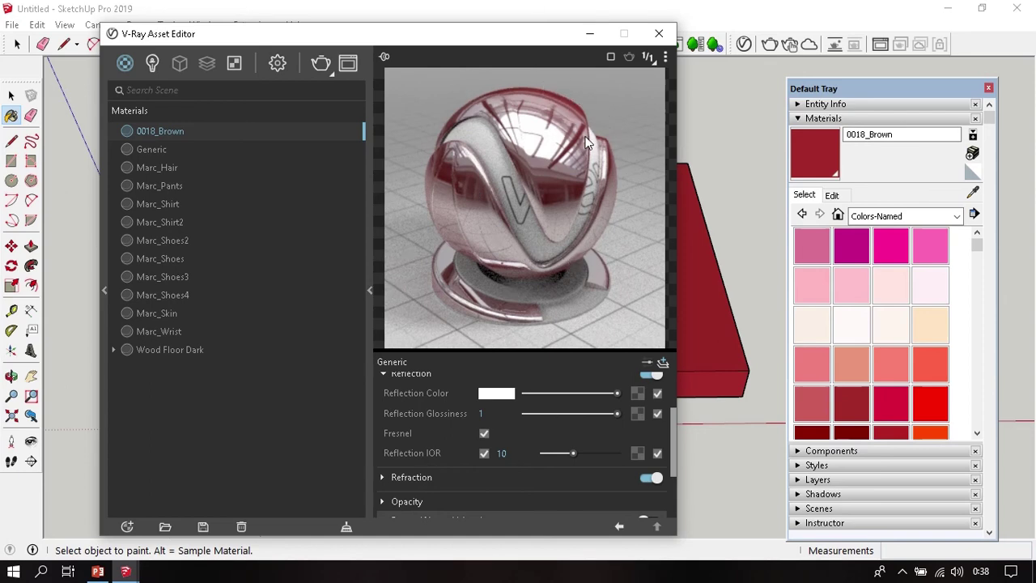
{"action": "left_click_drag", "start_coordinate": [486, 38], "coordinate": [399, 31]}
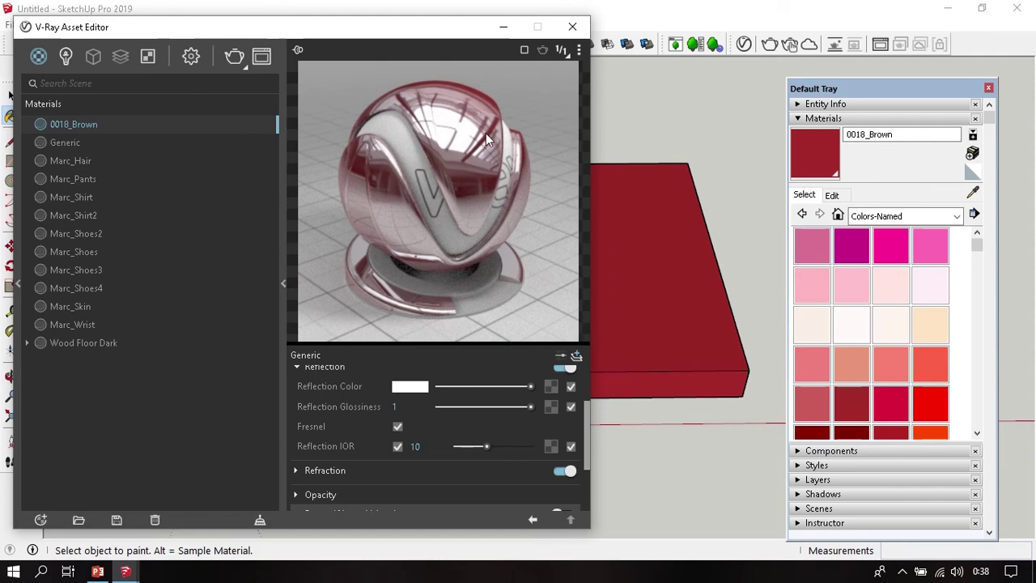
Step: Raise the 0018_Brown diffuse value so the box turns a lighter red
{"action": "mouse_move", "coordinate": [679, 275]}
{"action": "middle_mouse_down"}
{"action": "mouse_move", "coordinate": [694, 292]}
{"action": "mouse_move", "coordinate": [704, 283]}
{"action": "middle_mouse_up"}
{"action": "scroll", "coordinate": [474, 419], "scroll_direction": "up", "scroll_amount": 3}
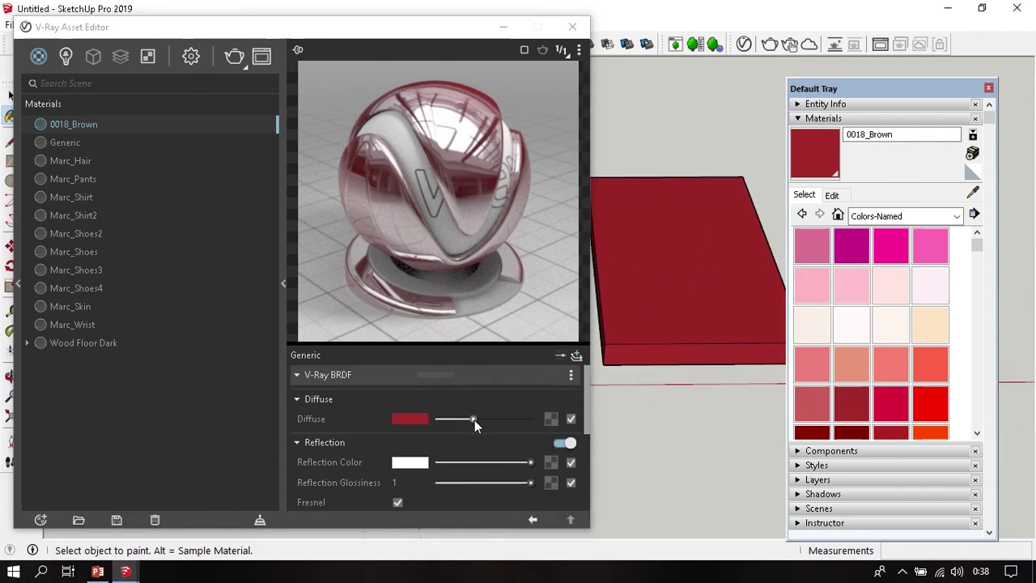
{"action": "left_click_drag", "start_coordinate": [474, 419], "coordinate": [529, 418]}
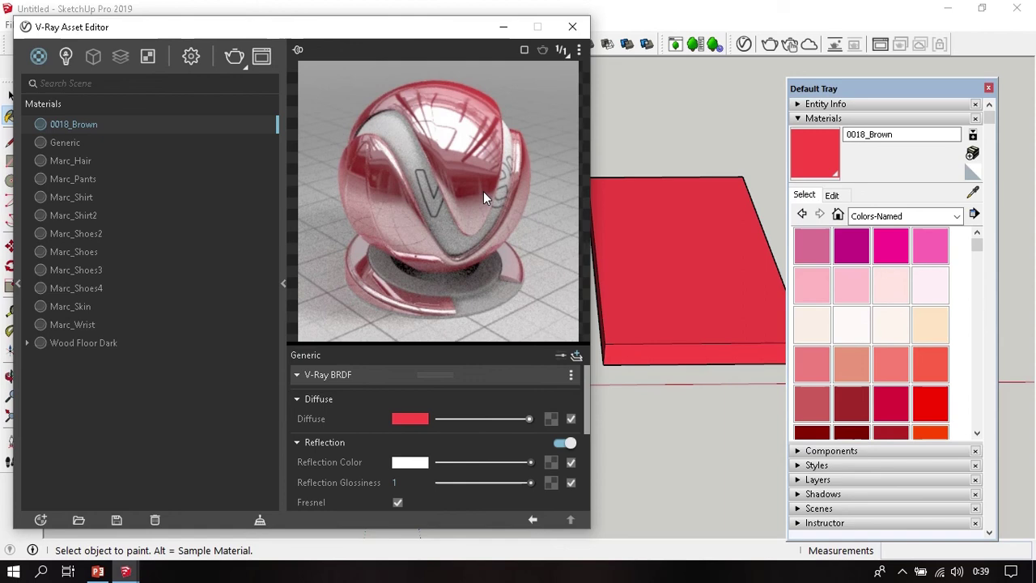
Step: Zoom out and sample Wood Floor Dark from the wooden box to show its settings
{"action": "scroll", "coordinate": [696, 246], "scroll_direction": "down", "scroll_amount": 3}
{"action": "scroll", "coordinate": [708, 247], "scroll_direction": "down", "scroll_amount": 2}
{"action": "scroll", "coordinate": [709, 247], "scroll_direction": "down", "scroll_amount": 1}
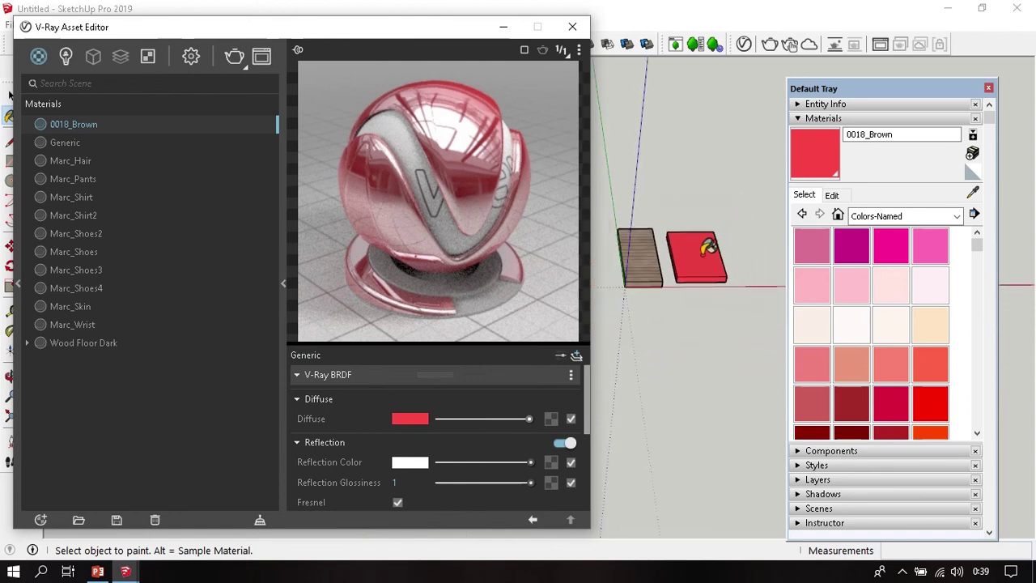
{"action": "scroll", "coordinate": [647, 245], "scroll_direction": "up", "scroll_amount": 2}
{"action": "scroll", "coordinate": [649, 245], "scroll_direction": "up", "scroll_amount": 2}
{"action": "scroll", "coordinate": [793, 266], "scroll_direction": "down", "scroll_amount": 1}
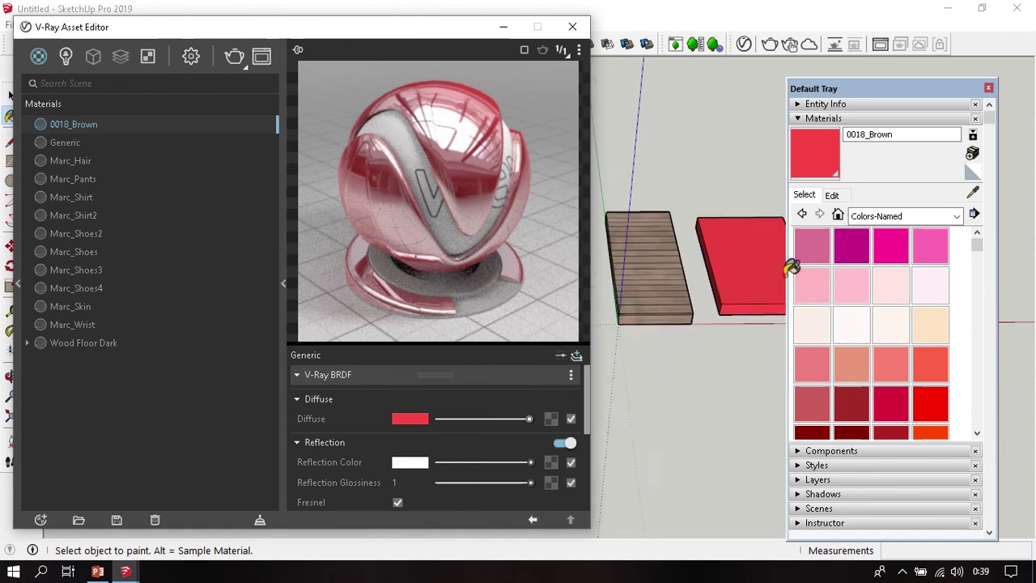
{"action": "scroll", "coordinate": [675, 271], "scroll_direction": "up", "scroll_amount": 1}
{"action": "scroll", "coordinate": [673, 265], "scroll_direction": "up", "scroll_amount": 1}
{"action": "scroll", "coordinate": [674, 261], "scroll_direction": "up", "scroll_amount": 1}
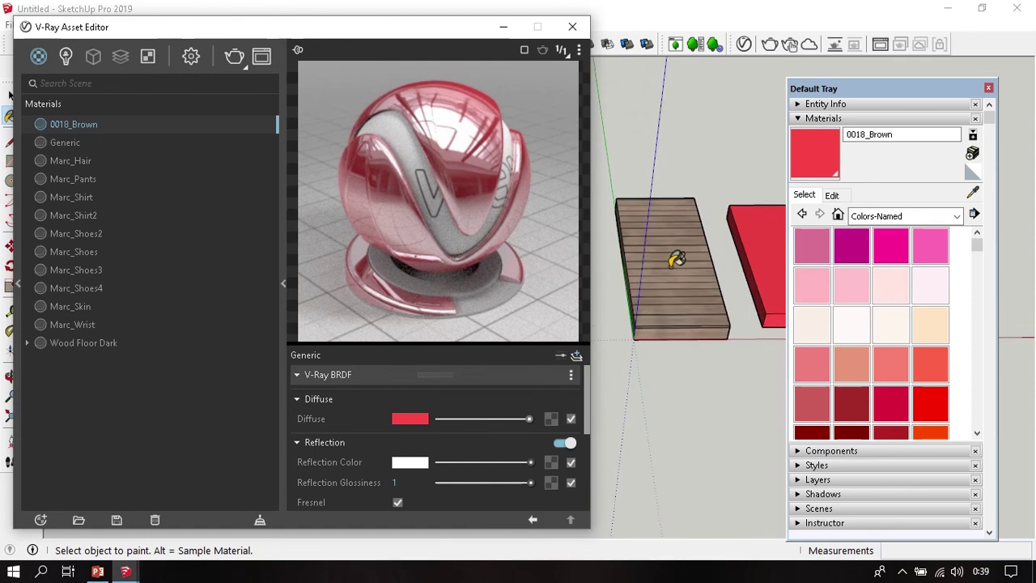
{"action": "left_click", "coordinate": [676, 265], "text": "alt"}
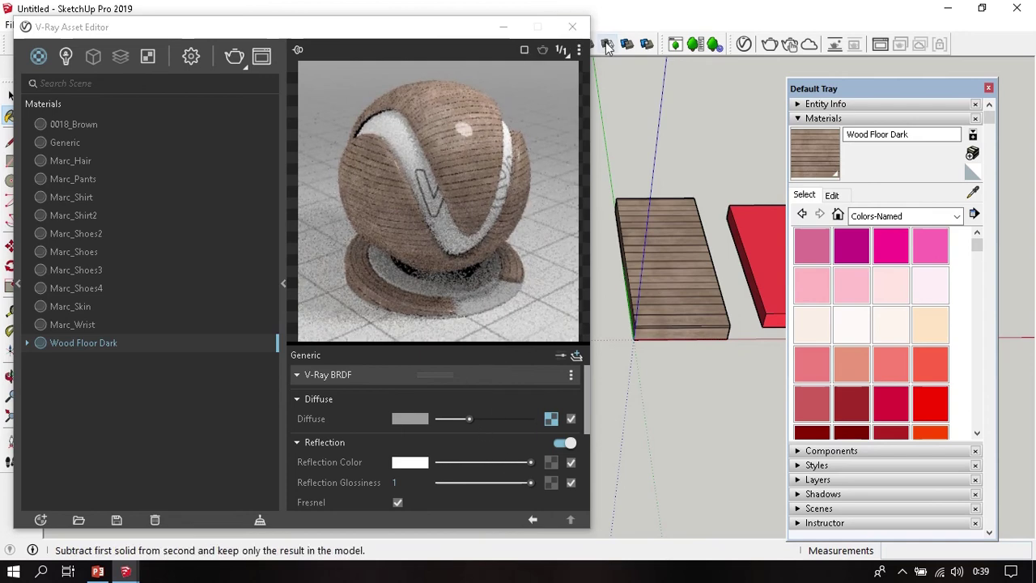
Step: Change the material preview scene to ground, then to floor
{"action": "left_click", "coordinate": [579, 50]}
{"action": "left_click", "coordinate": [540, 129]}
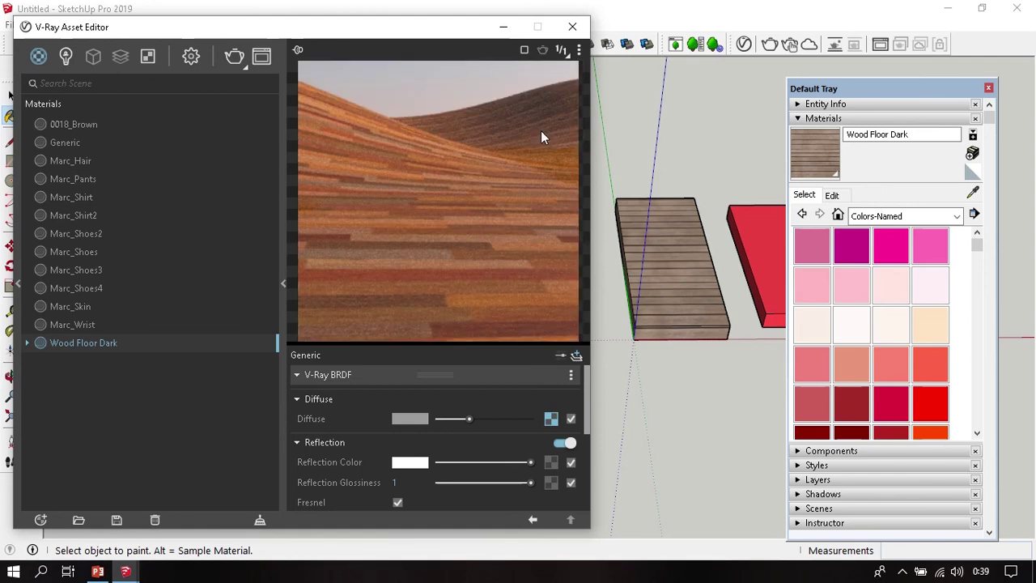
{"action": "left_click", "coordinate": [578, 52]}
{"action": "left_click", "coordinate": [547, 106]}
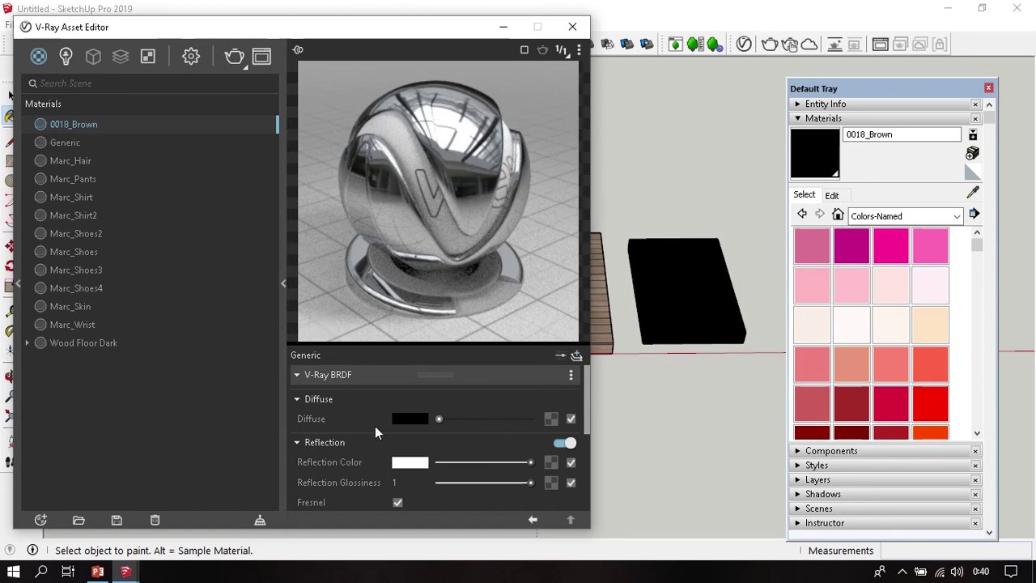
Step: Scroll through the 0018_Brown material parameters in the V-Ray Asset Editor
{"action": "scroll", "coordinate": [370, 418], "scroll_direction": "down", "scroll_amount": 3}
{"action": "scroll", "coordinate": [369, 410], "scroll_direction": "down", "scroll_amount": 1}
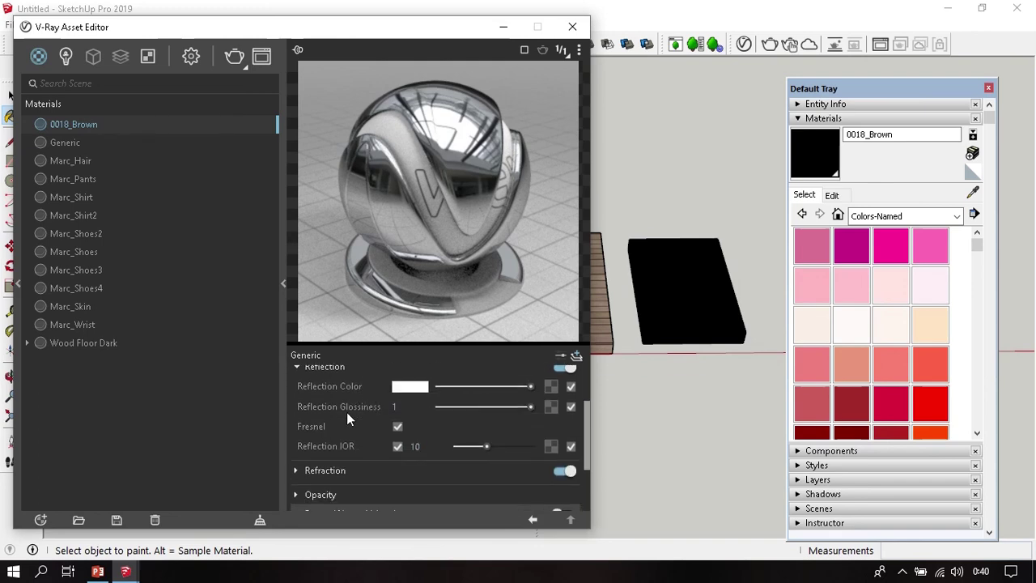
{"action": "scroll", "coordinate": [346, 412], "scroll_direction": "up", "scroll_amount": 4}
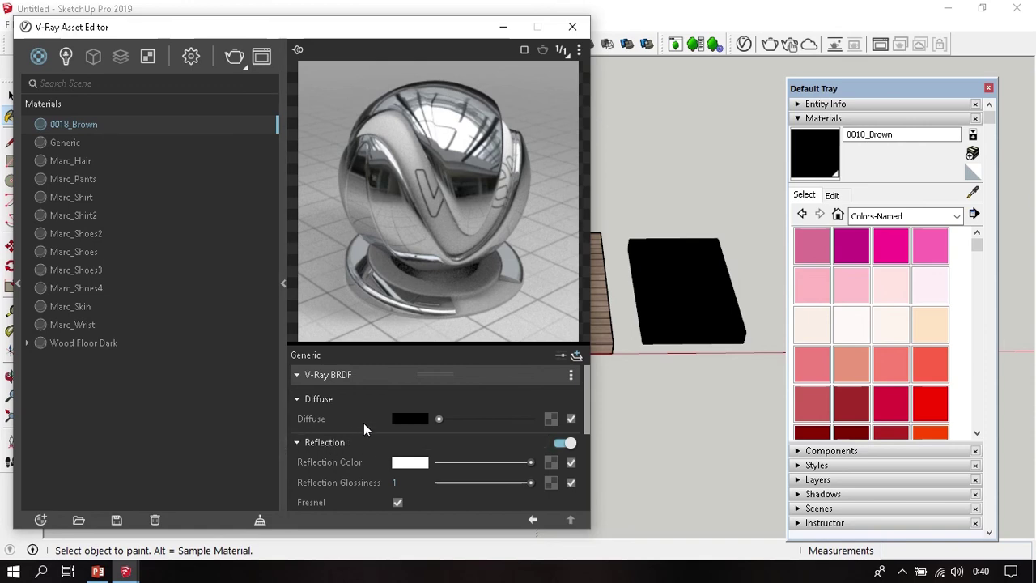
{"action": "scroll", "coordinate": [367, 410], "scroll_direction": "down", "scroll_amount": 2}
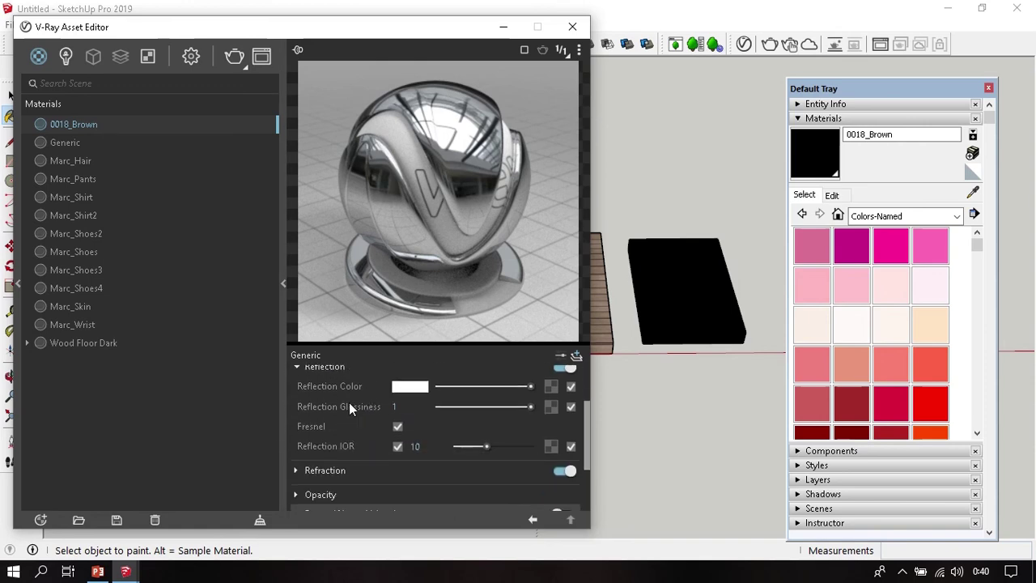
{"action": "scroll", "coordinate": [349, 403], "scroll_direction": "up", "scroll_amount": 1}
{"action": "scroll", "coordinate": [346, 407], "scroll_direction": "up", "scroll_amount": 1}
{"action": "mouse_move", "coordinate": [346, 417]}
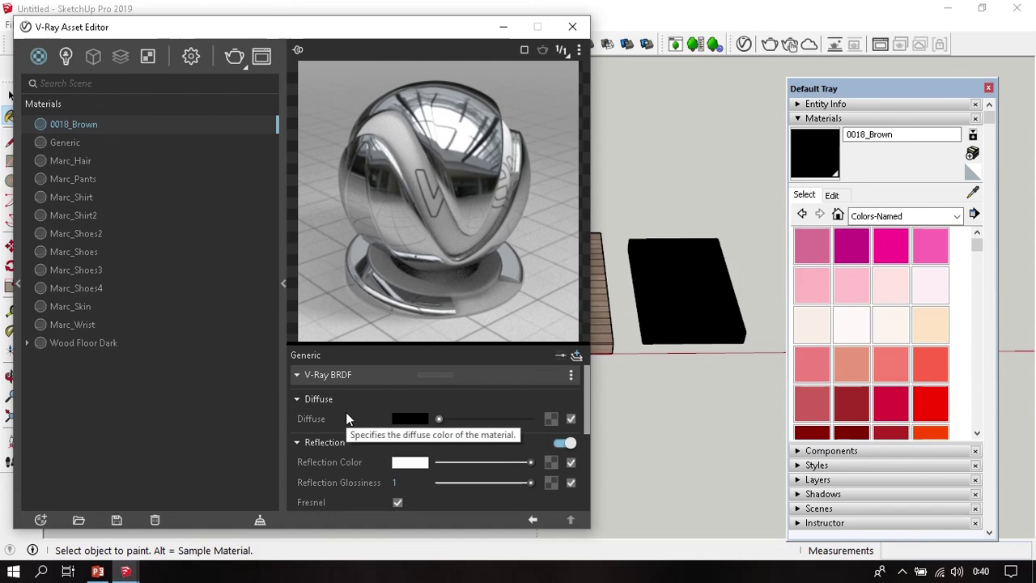